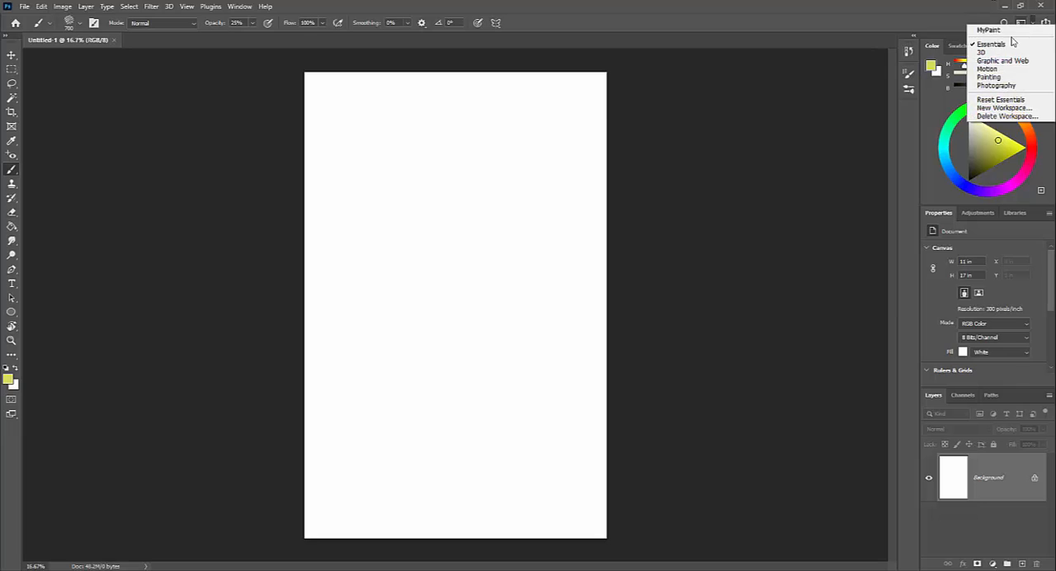
- Choose the Essentials workspace, set the foreground colour to green (hue 136, saturation 56, brightness 76) and add a new layer
left_click(1003, 43)
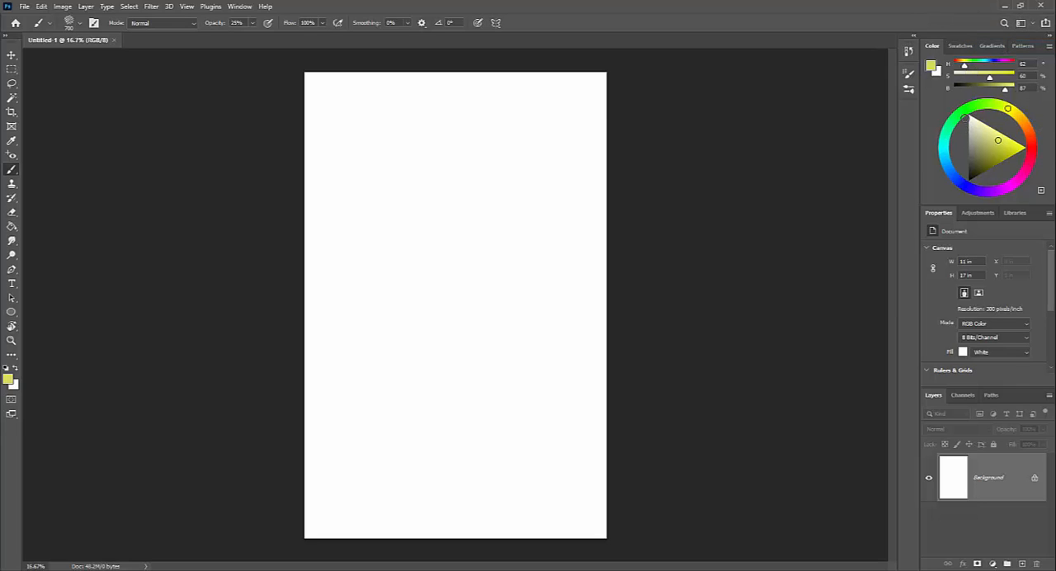
left_click(958, 113)
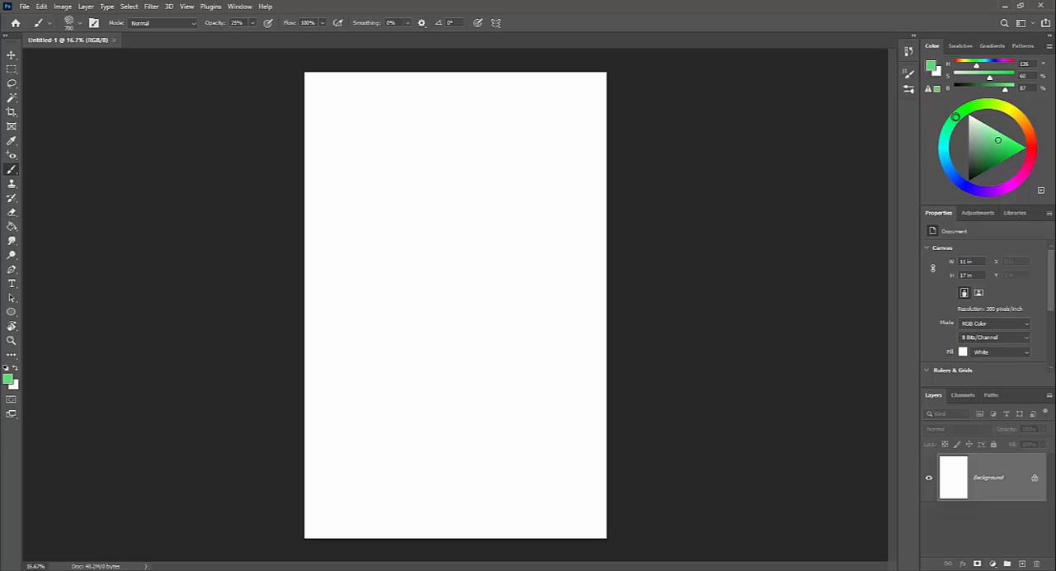
left_click_drag(997, 143, 987, 147)
left_click_drag(982, 78, 988, 88)
left_click_drag(988, 139, 994, 145)
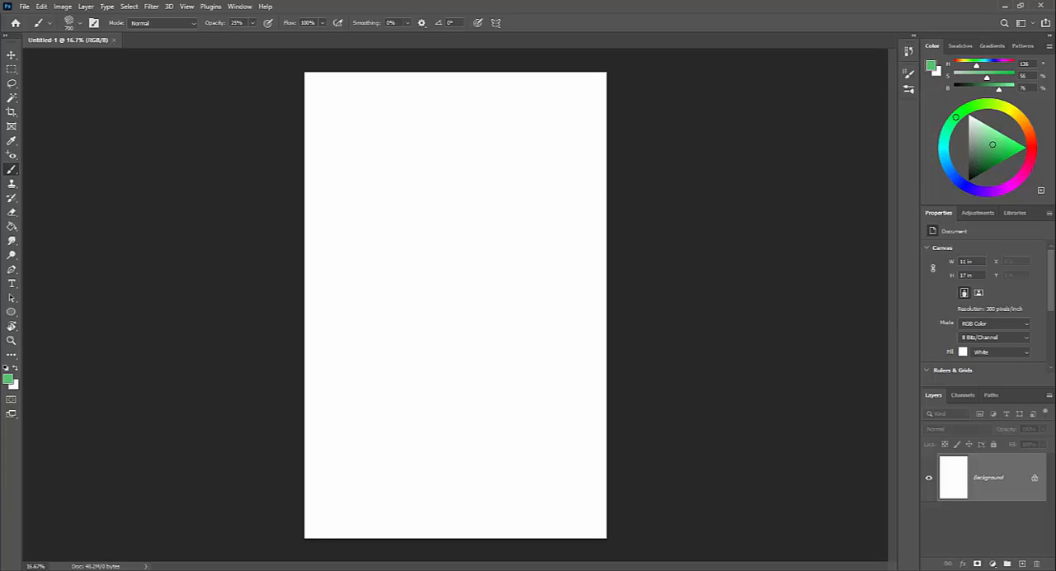
left_click(1021, 563)
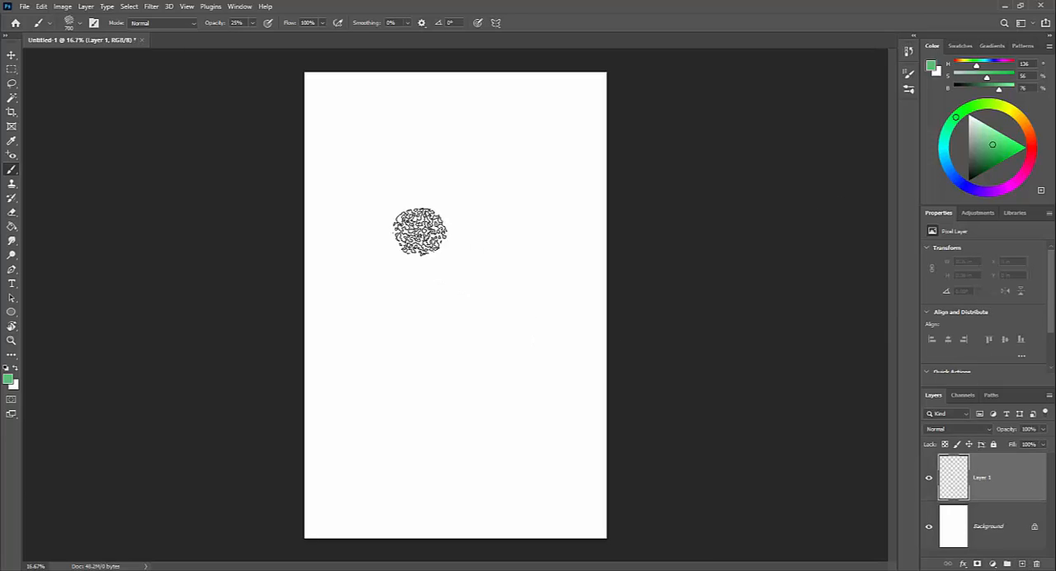
left_click_drag(405, 189, 402, 196)
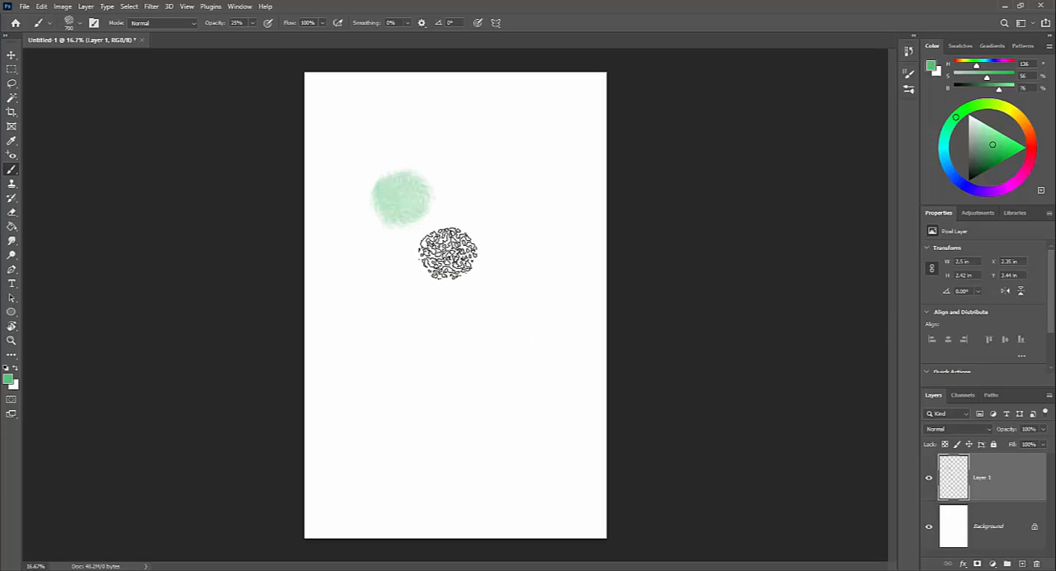
key("ctrl+z")
key("ctrl+z")
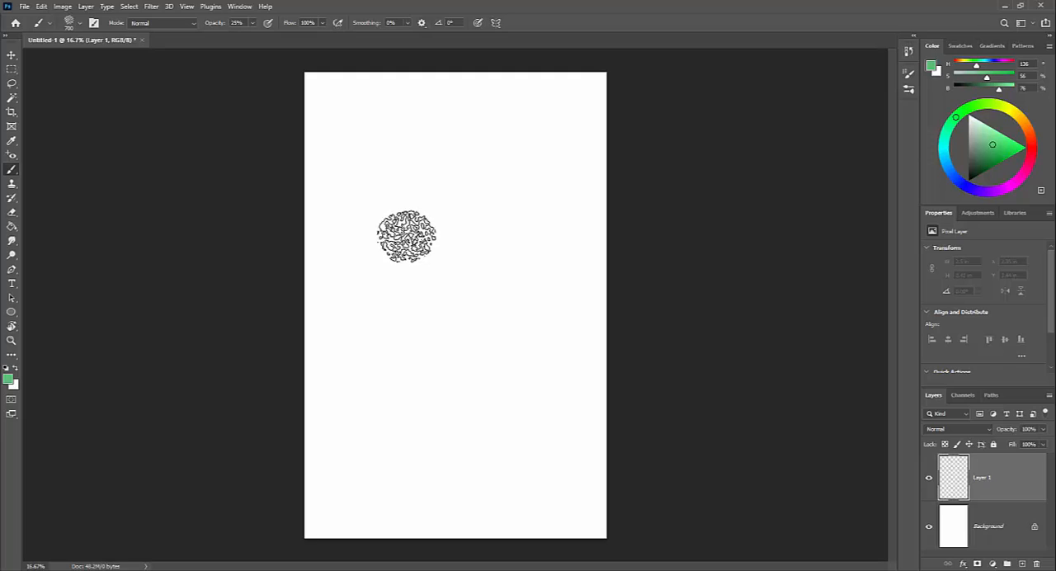
- Set the brush opacity to 100% and paint a green dab with a magenta dab (hue 319) beside it in the canvas's upper part
key("0")
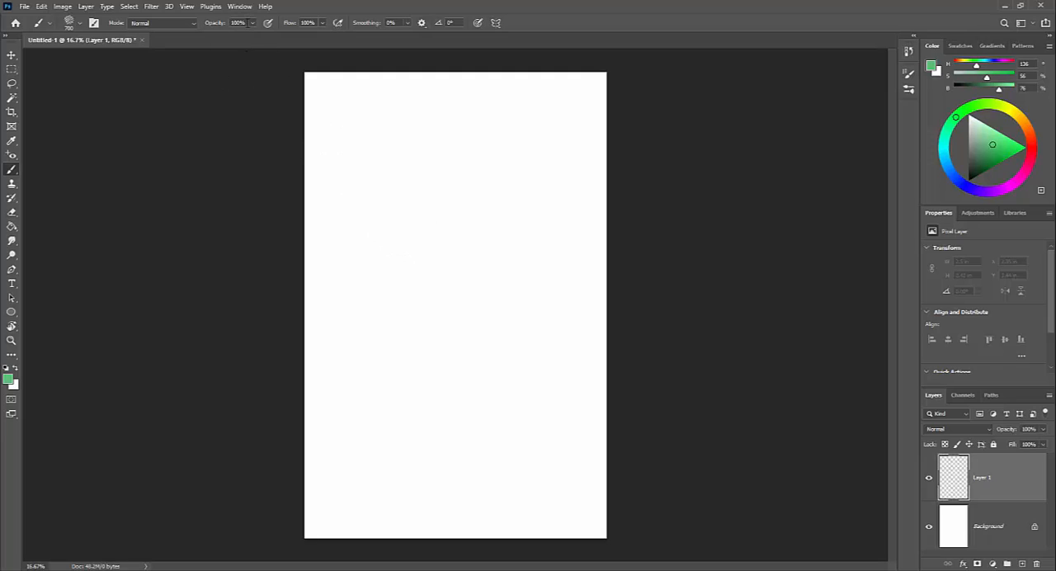
left_click_drag(410, 226, 412, 212)
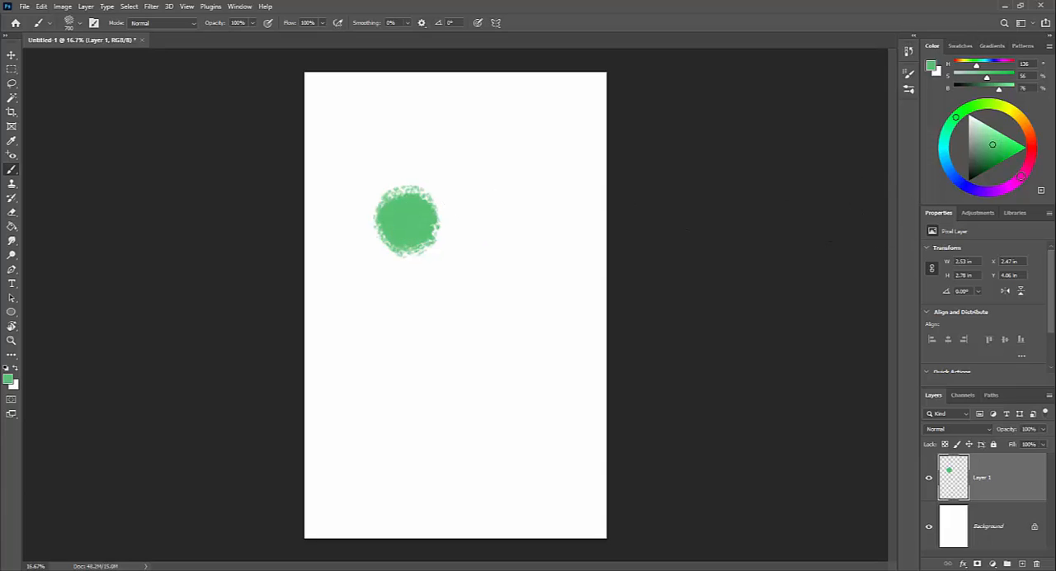
left_click(1020, 177)
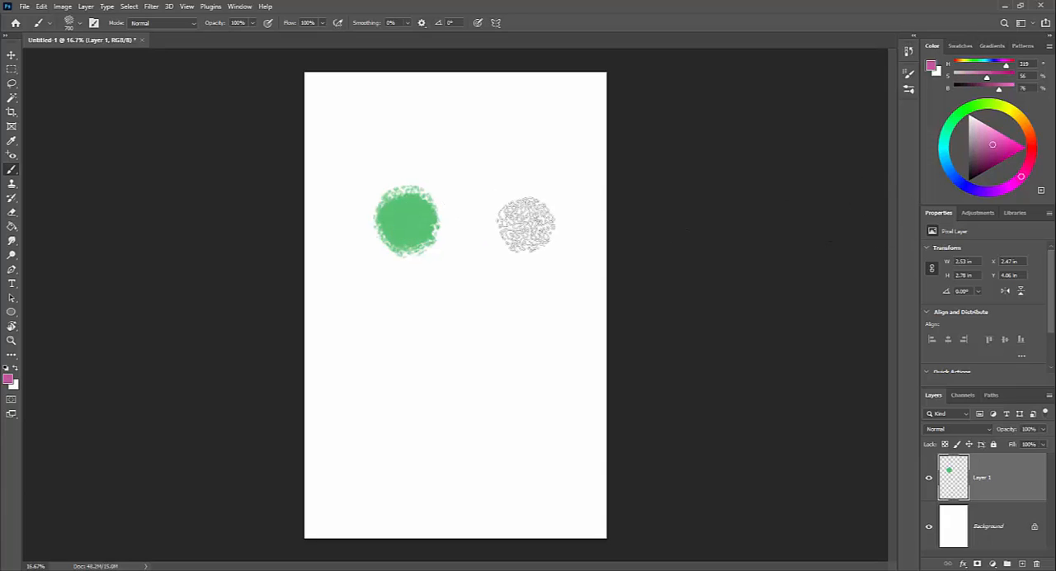
mouse_move(528, 226)
left_mouse_down()
mouse_move(488, 229)
mouse_move(493, 220)
left_mouse_up()
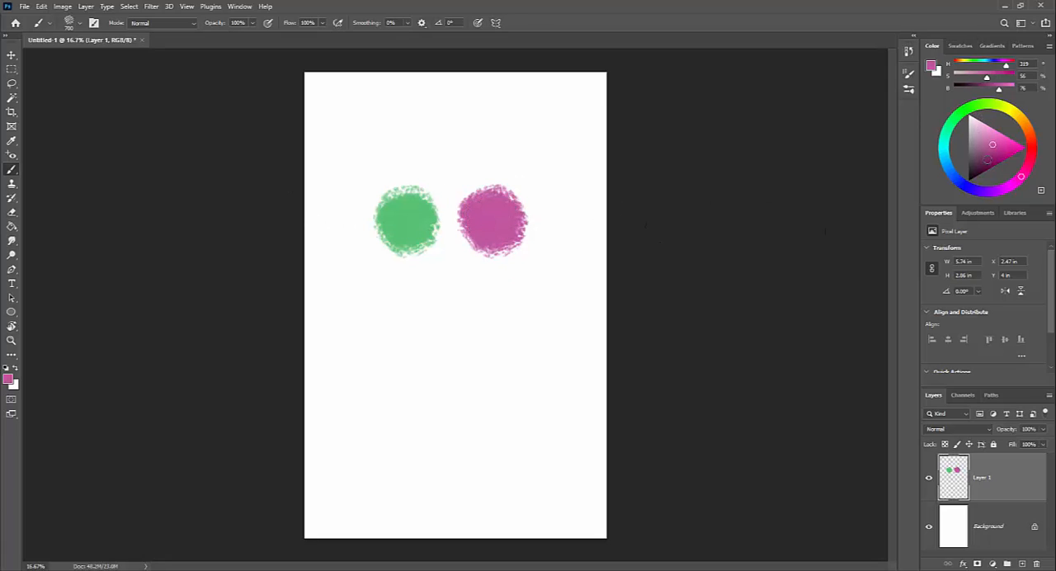
- Paint a blue-violet dab (hue 243) above the green one and a yellow dab beside it
left_click(1033, 154)
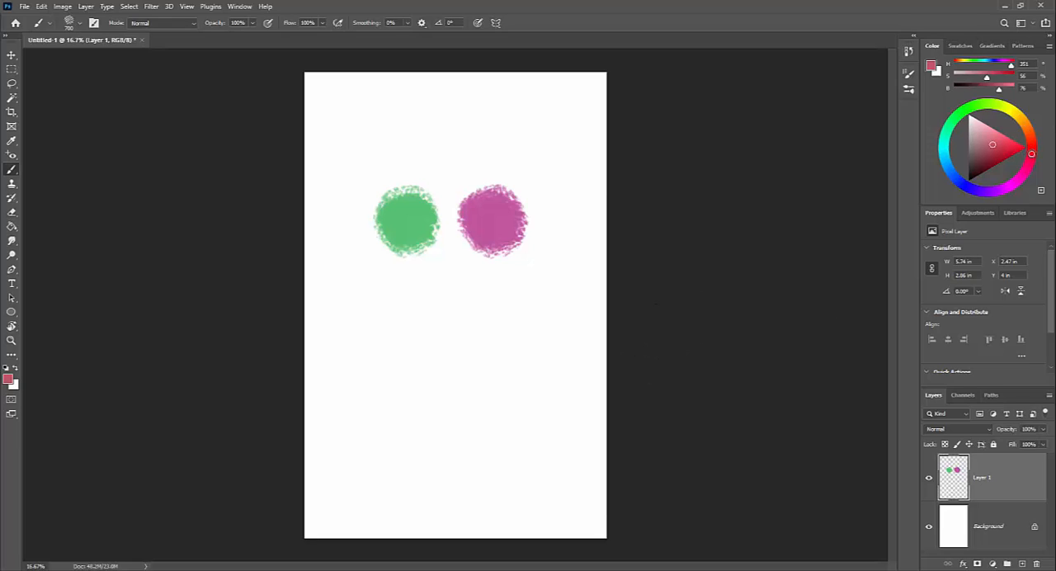
left_click_drag(1031, 154, 1010, 108)
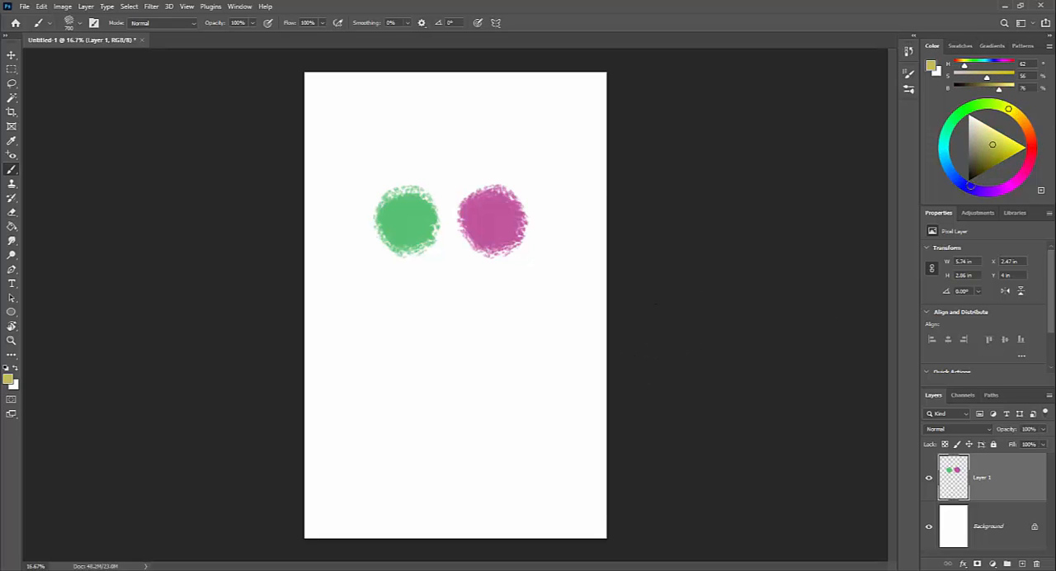
left_click(969, 186)
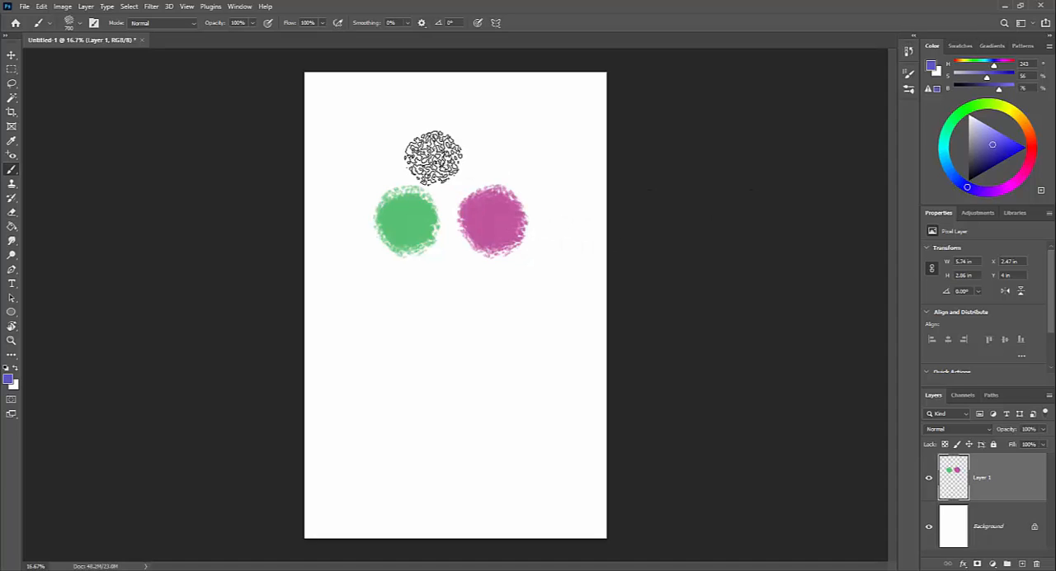
left_click_drag(396, 141, 396, 137)
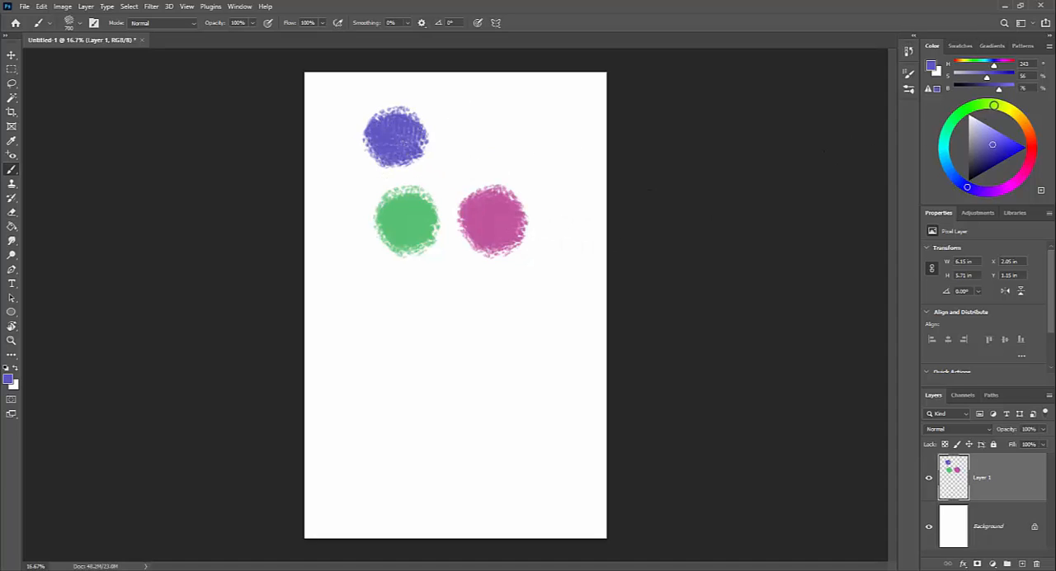
left_click(1008, 108)
left_click_drag(462, 132, 469, 155)
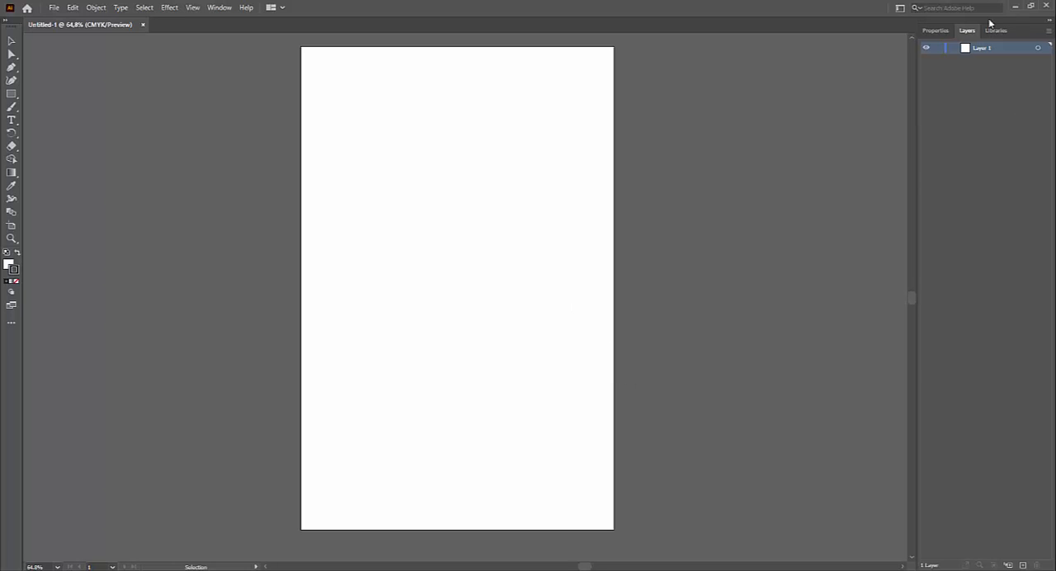
- Switch to Adobe Illustrator and change the workspace from Essentials to Painting
left_click(901, 9)
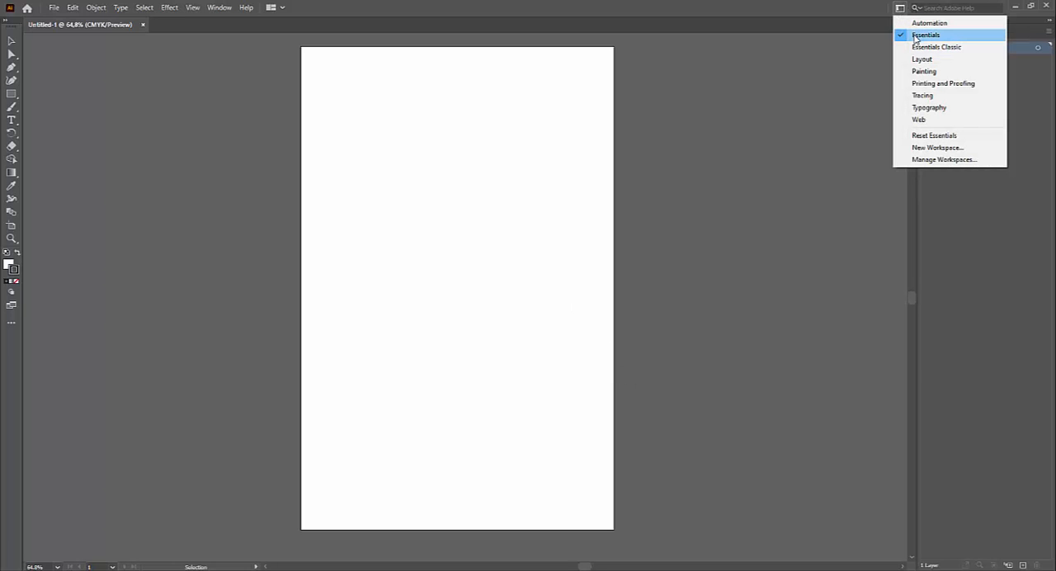
left_click(926, 71)
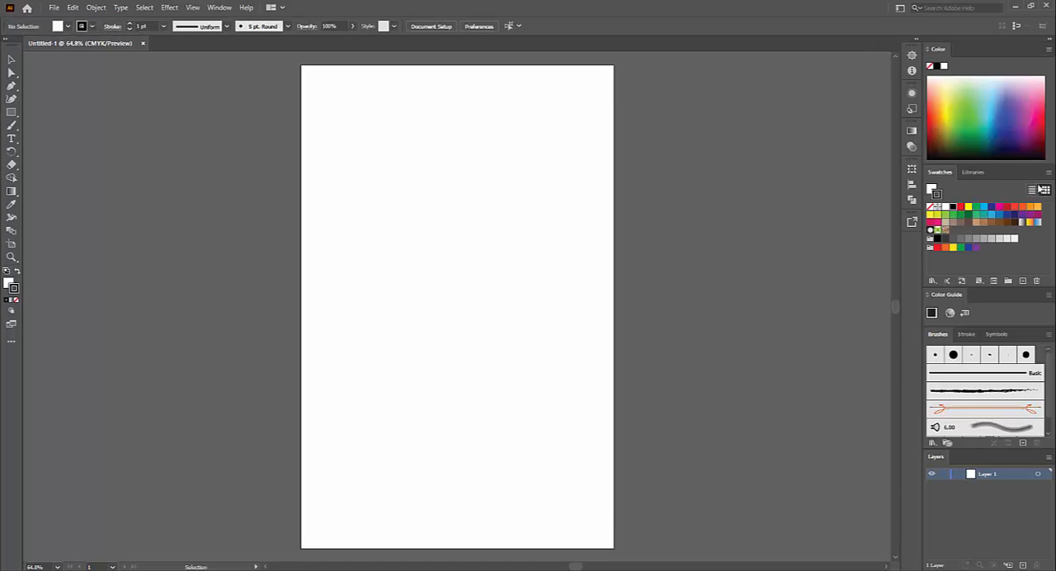
left_click(1049, 174)
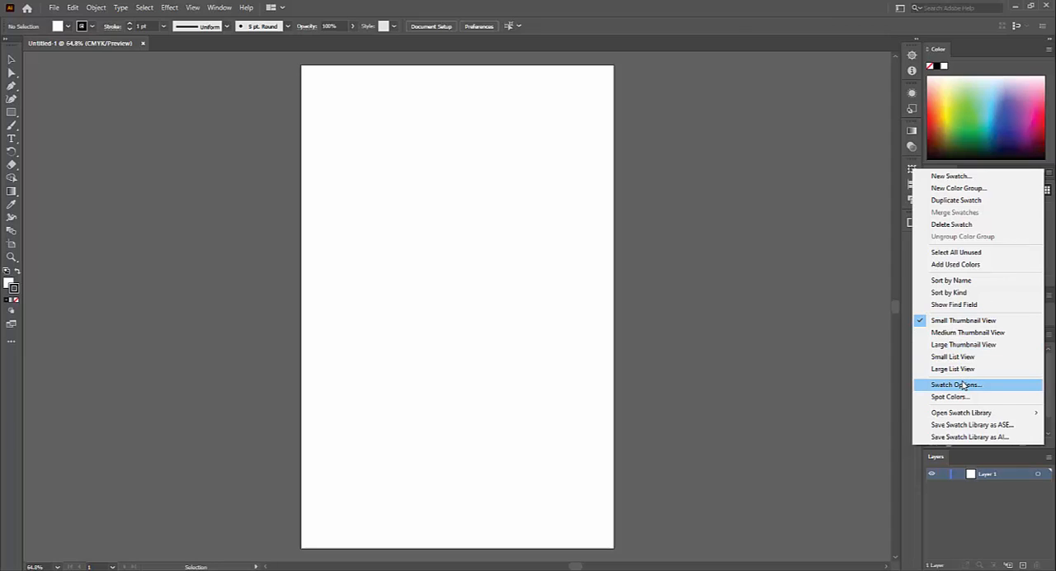
mouse_move(980, 414)
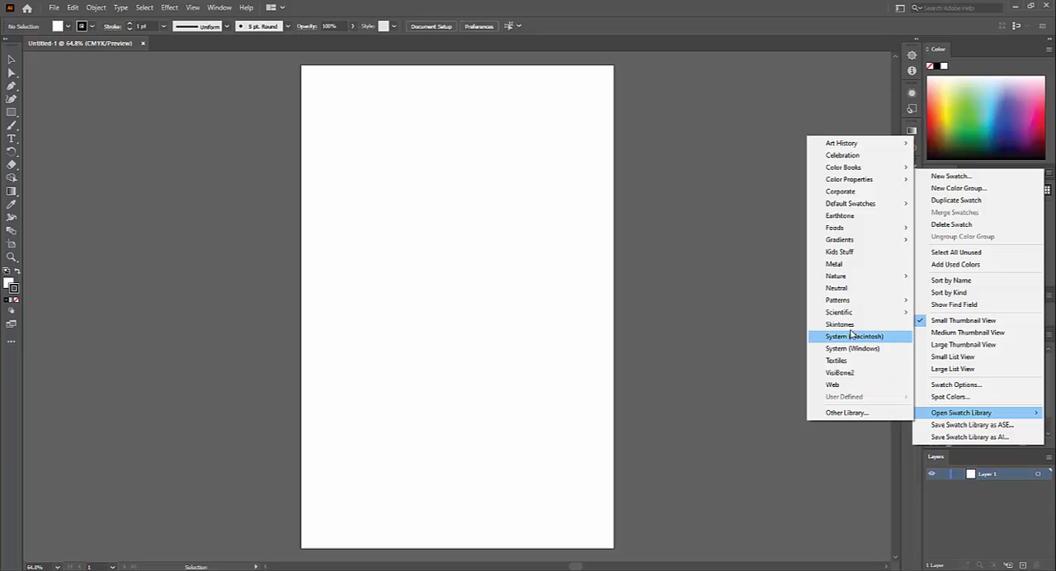
mouse_move(852, 319)
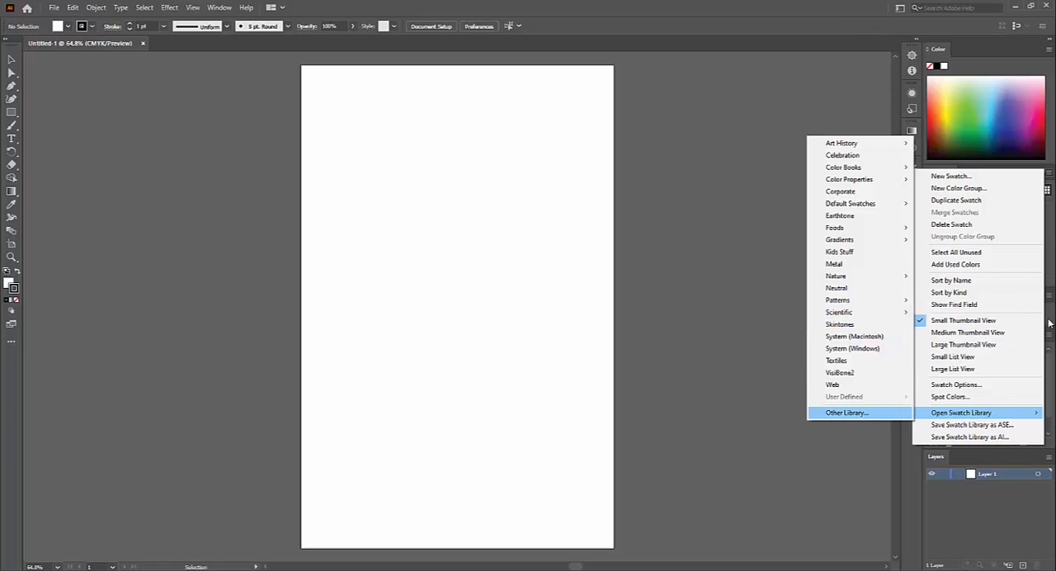
key("Escape")
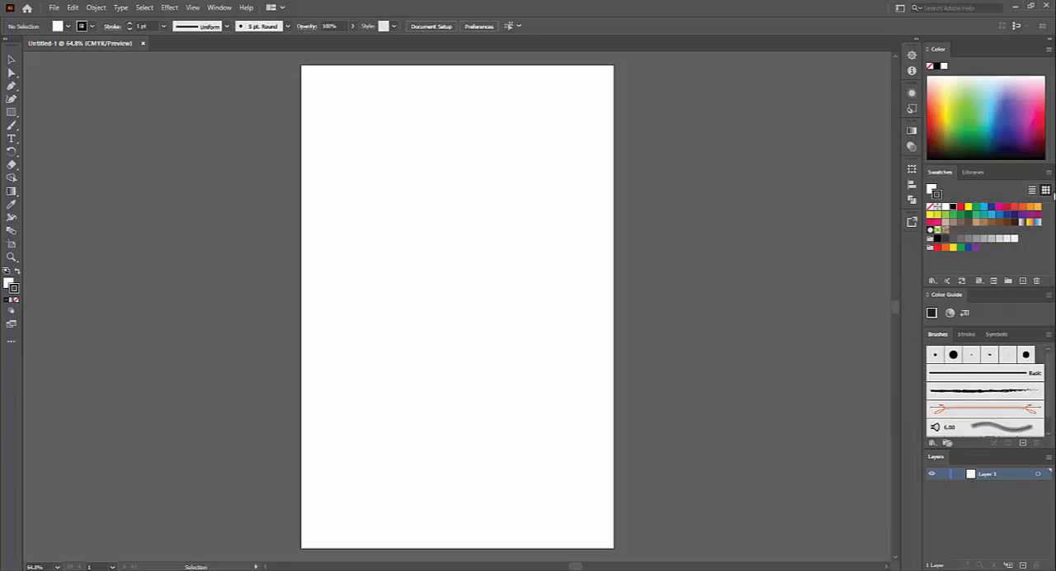
- Open the Complementary and Split Complementary swatch libraries from the Scientific collection
left_click(1049, 176)
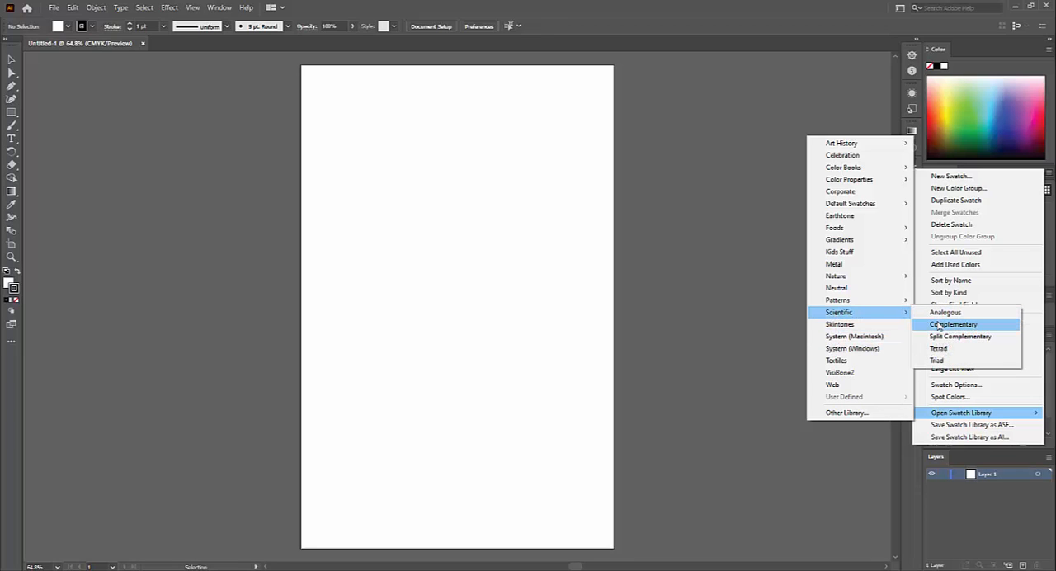
left_click(940, 325)
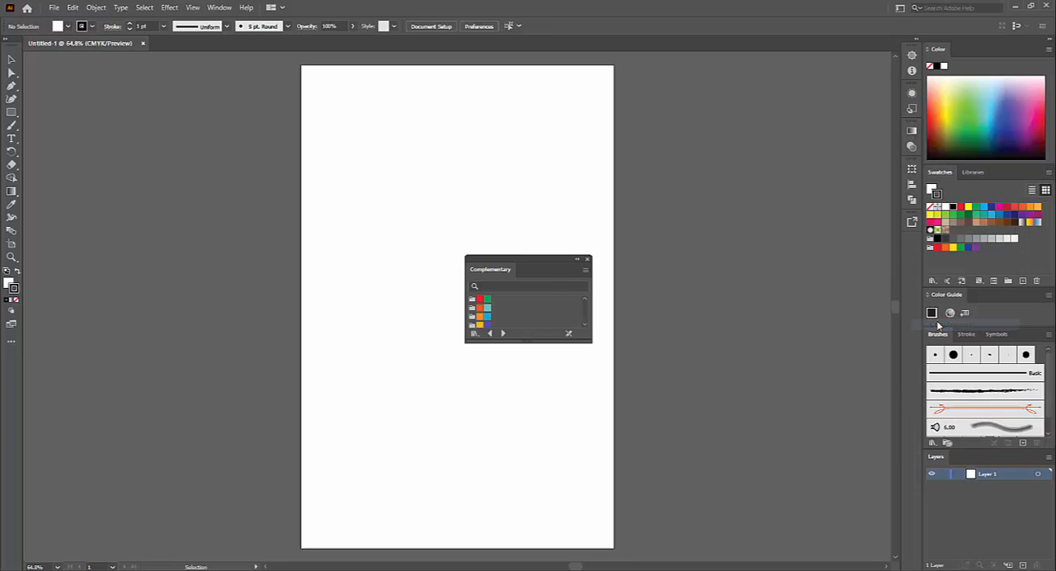
left_click(1046, 172)
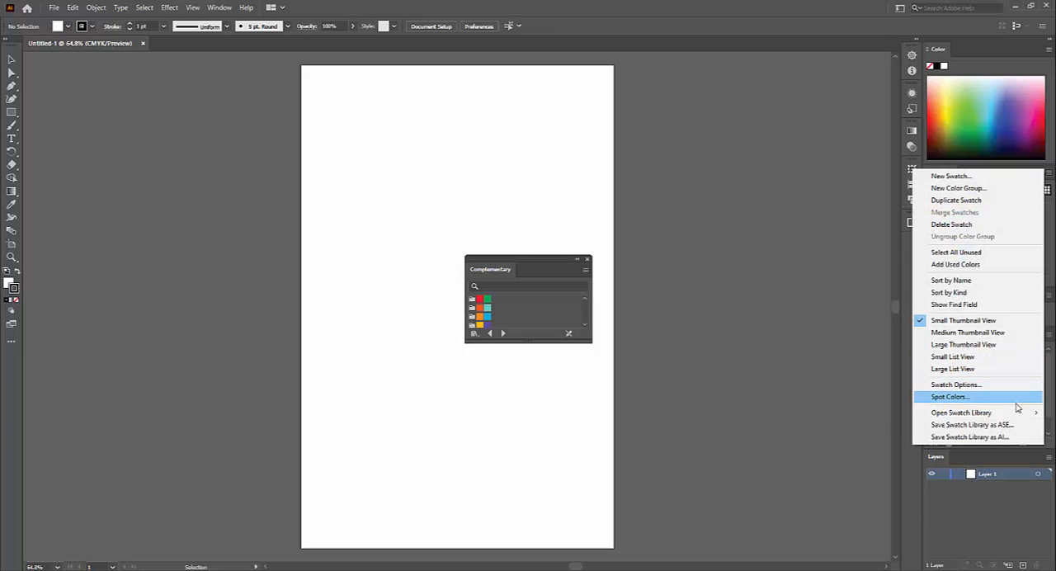
mouse_move(1015, 413)
mouse_move(850, 315)
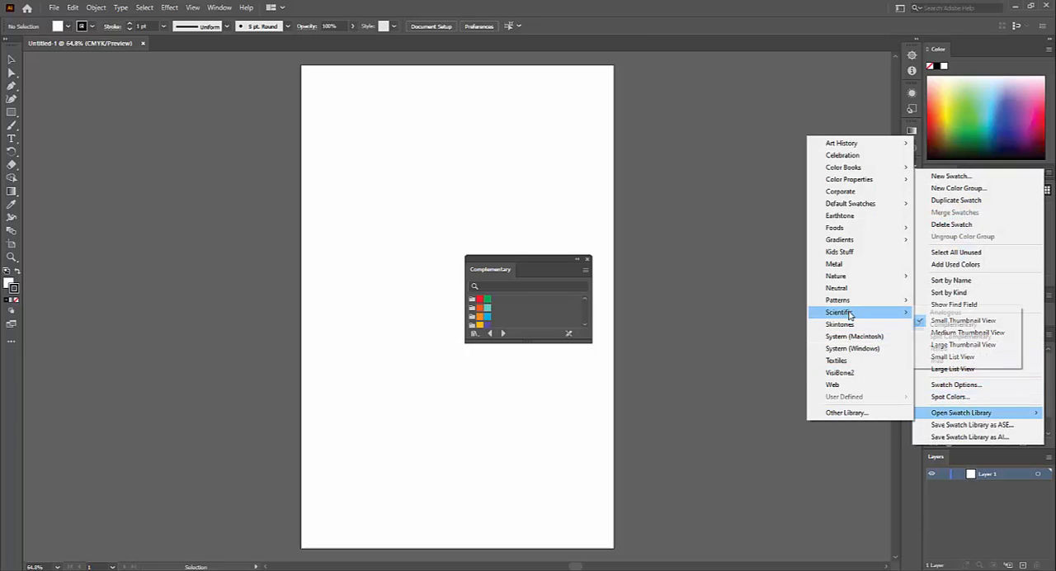
left_click(957, 337)
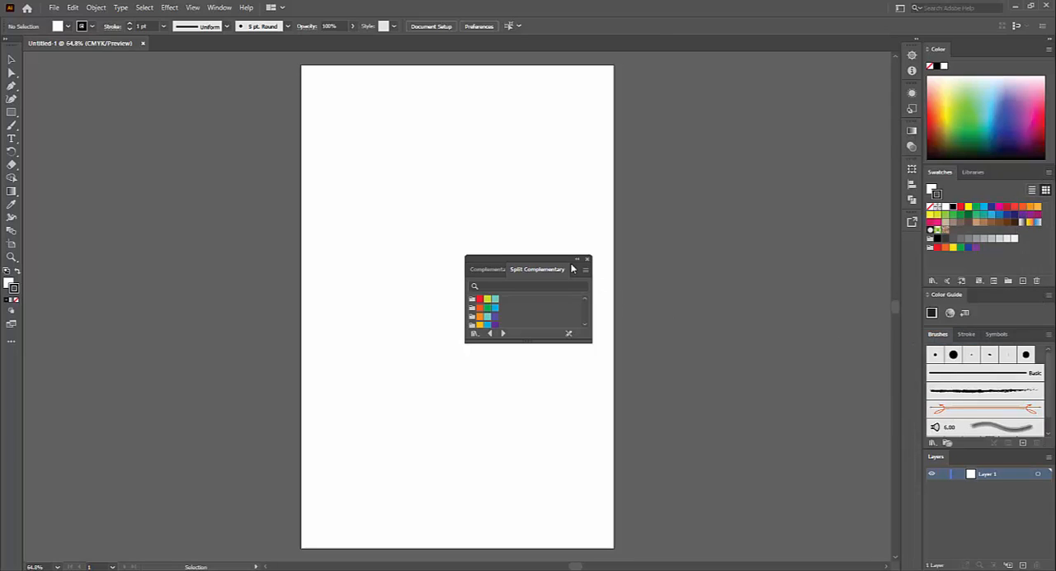
- Move the floating swatch libraries beside the artboard, enlarge them and show the Complementary library
left_click_drag(518, 259, 729, 201)
left_click_drag(800, 282, 891, 375)
left_click(698, 212)
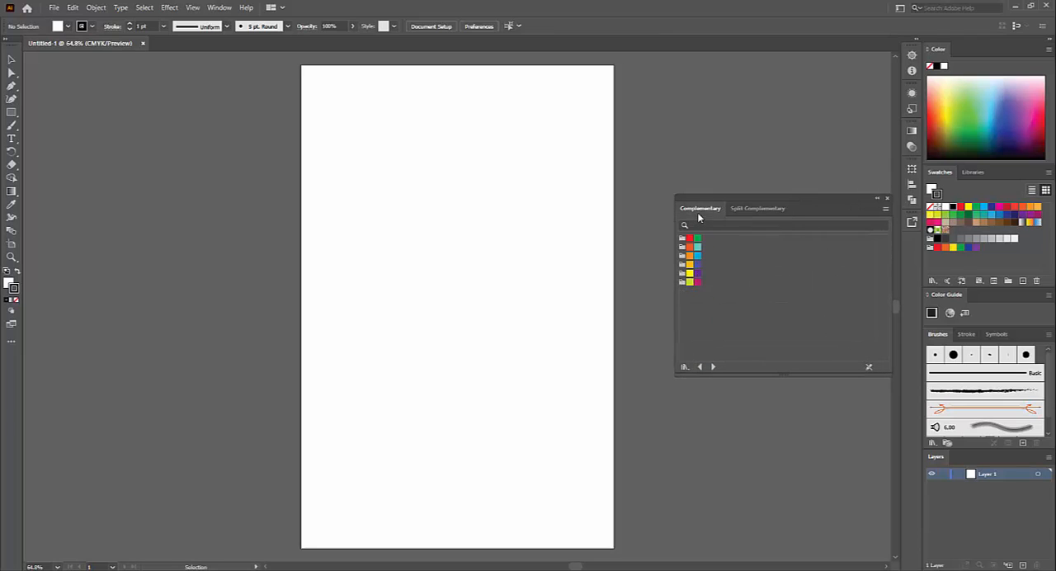
- Try stroke colours from the Complementary library and add its yellow-green/magenta, yellow/violet and yellow-orange/blue groups to the document swatches
left_click(690, 239)
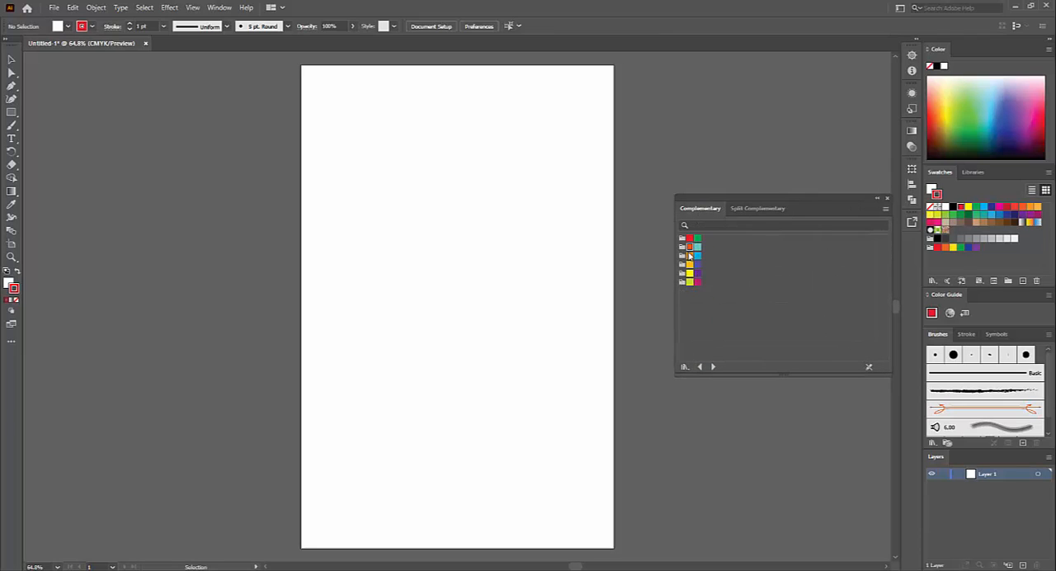
left_click(689, 255)
left_click(689, 283)
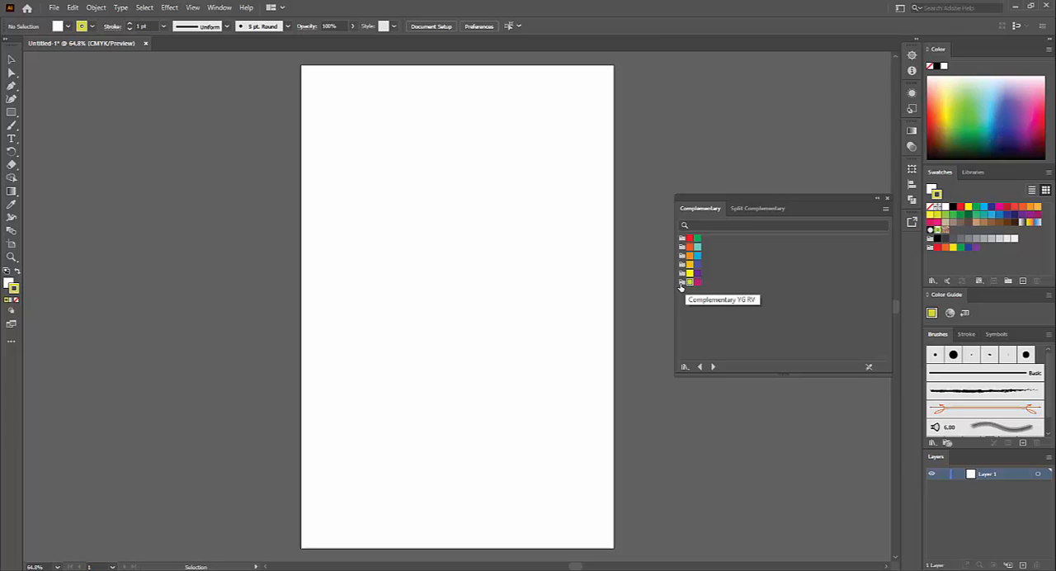
left_click(683, 283)
left_click(682, 274)
left_click(682, 266)
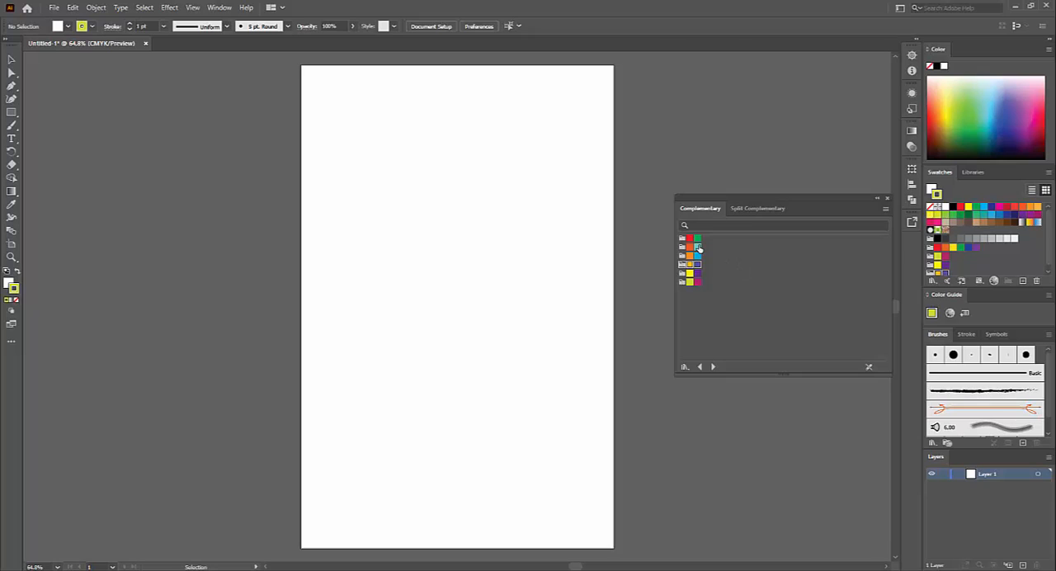
left_click(698, 246)
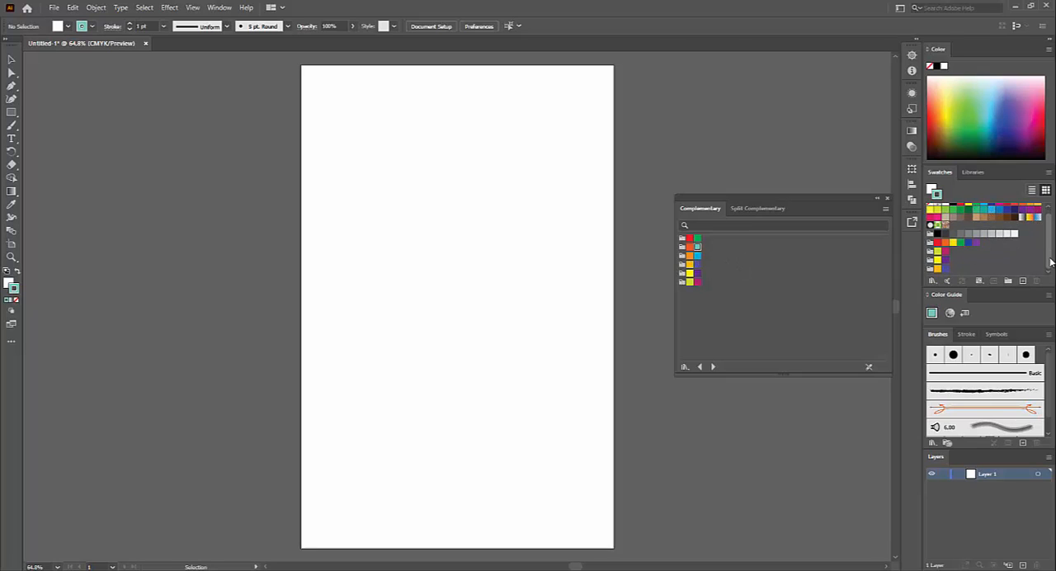
- Add the yellow-orange/cyan/violet and orange/teal/violet groups from the Split Complementary library to the document swatches
scroll(1048, 263, "down", 1)
left_click(758, 208)
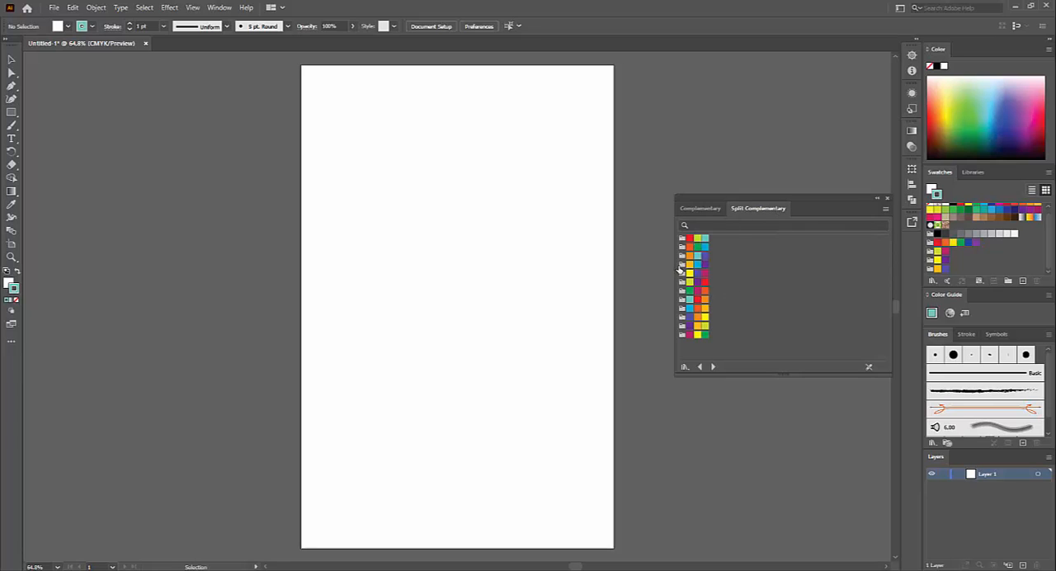
left_click(681, 256)
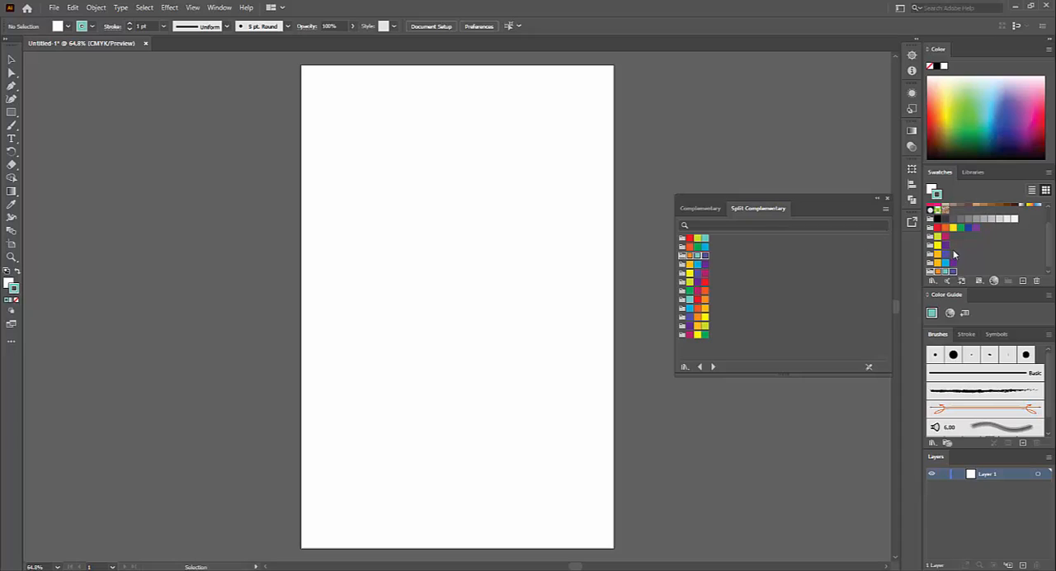
- Paint an orange blob and a teal blob beside it with the Blob Brush, using the added orange/teal/violet group
left_click(937, 271)
key("shift+b")
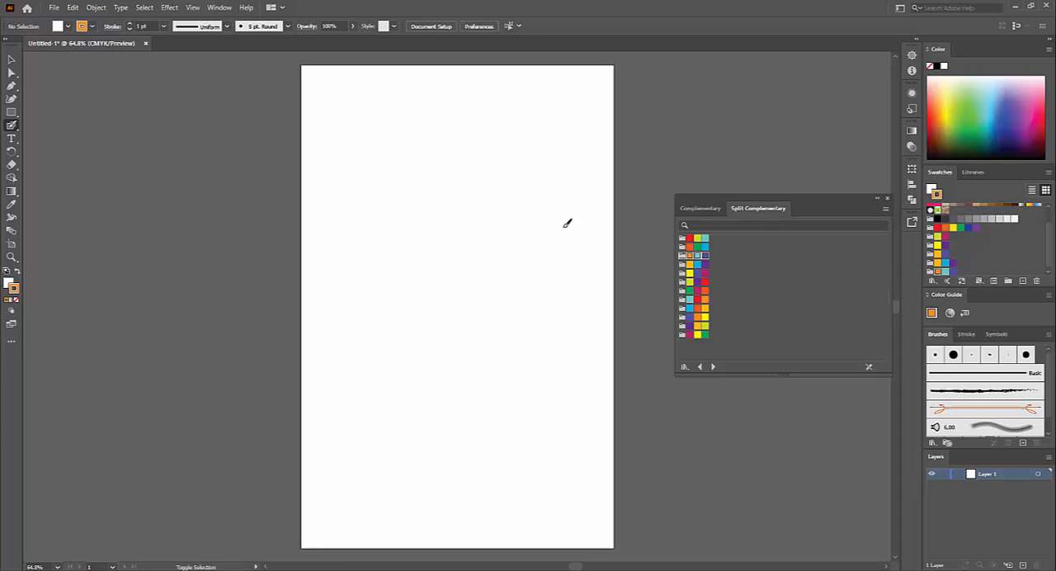
mouse_move(395, 216)
left_mouse_down()
mouse_move(415, 215)
mouse_move(415, 202)
mouse_move(398, 210)
left_mouse_up()
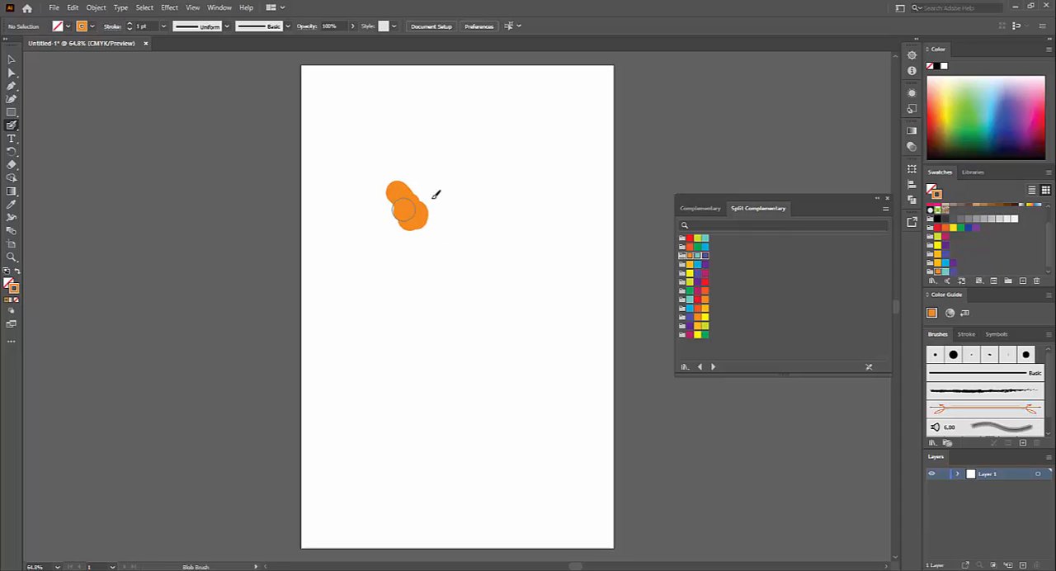
left_click(944, 272)
left_click_drag(495, 198, 476, 173)
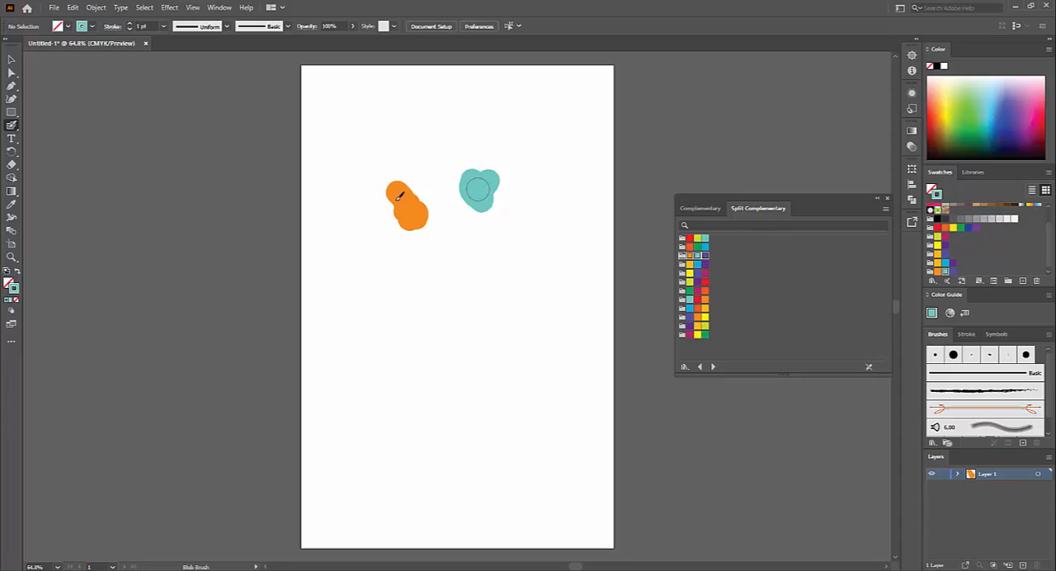
- Paint a violet blob beside the teal one, and yellow-orange and blue blobs in a row above using the Complementary library's yellow-orange/blue group
left_click(950, 270)
left_click_drag(563, 186, 556, 178)
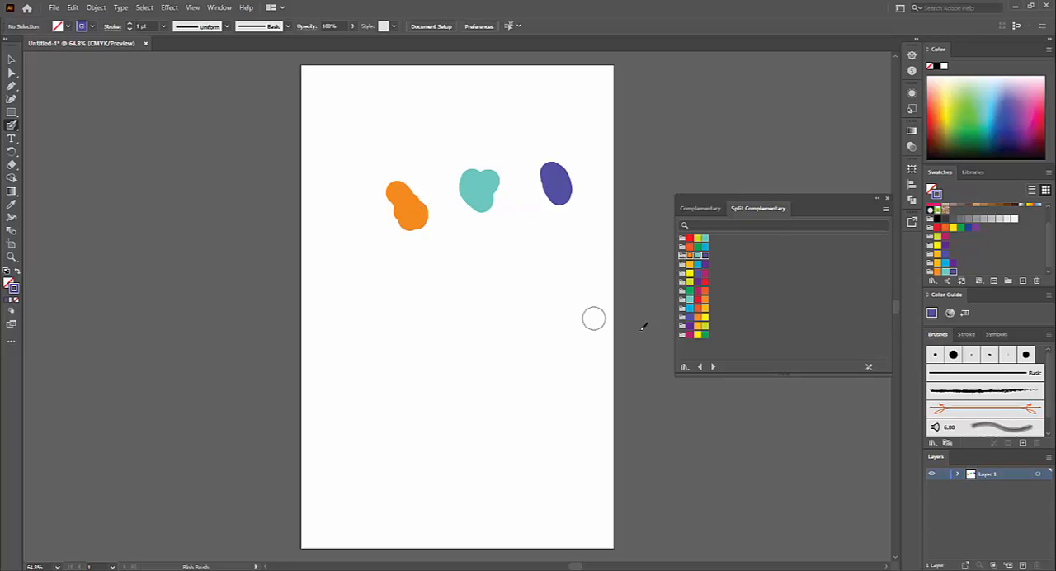
left_click(699, 208)
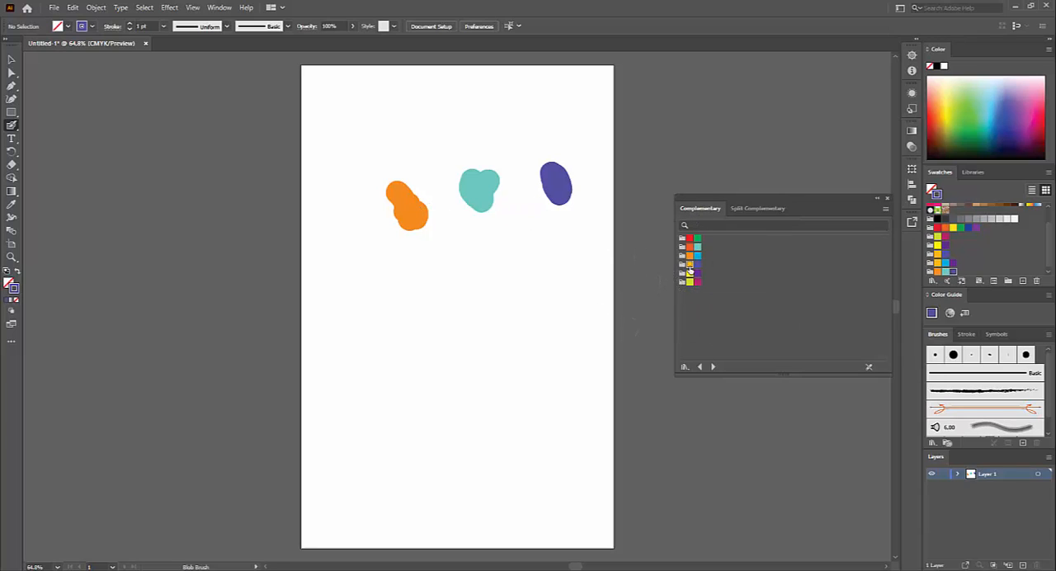
left_click(689, 265)
left_click(697, 265)
left_click(690, 266)
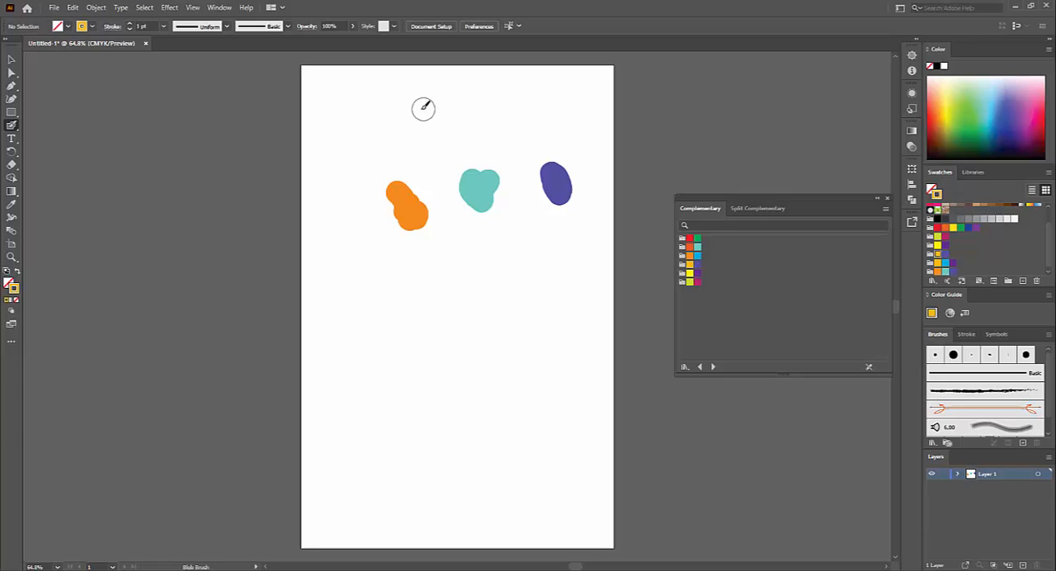
mouse_move(406, 136)
left_mouse_down()
mouse_move(415, 118)
mouse_move(410, 132)
mouse_move(467, 121)
left_mouse_up()
left_click(697, 264)
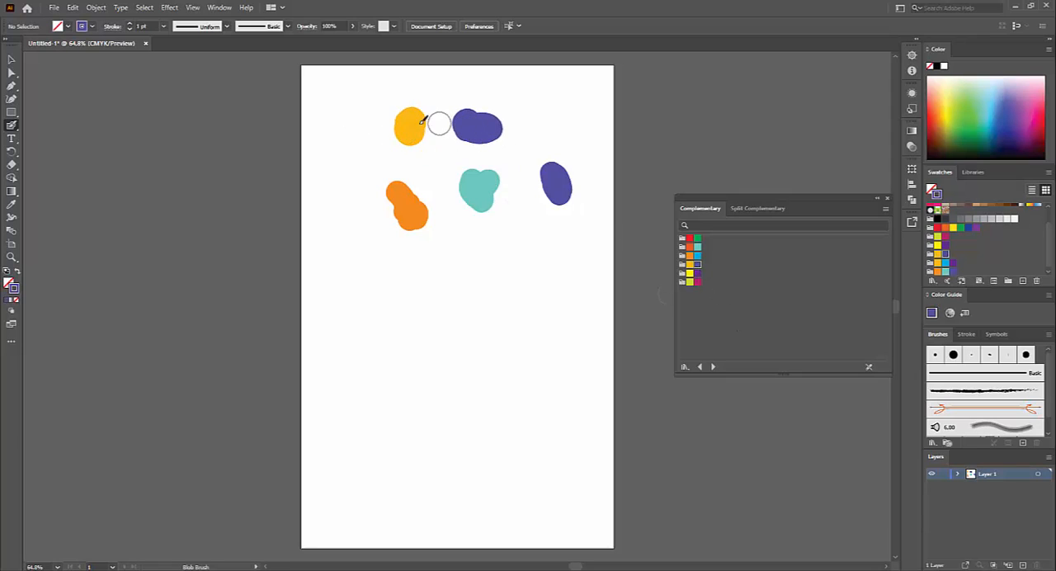
- Darken the stroke colour to #282856 and paint a dab with it at the upper violet-blue blob
double_click(14, 289)
mouse_move(357, 272)
left_mouse_down()
mouse_move(337, 247)
mouse_move(333, 318)
left_mouse_up()
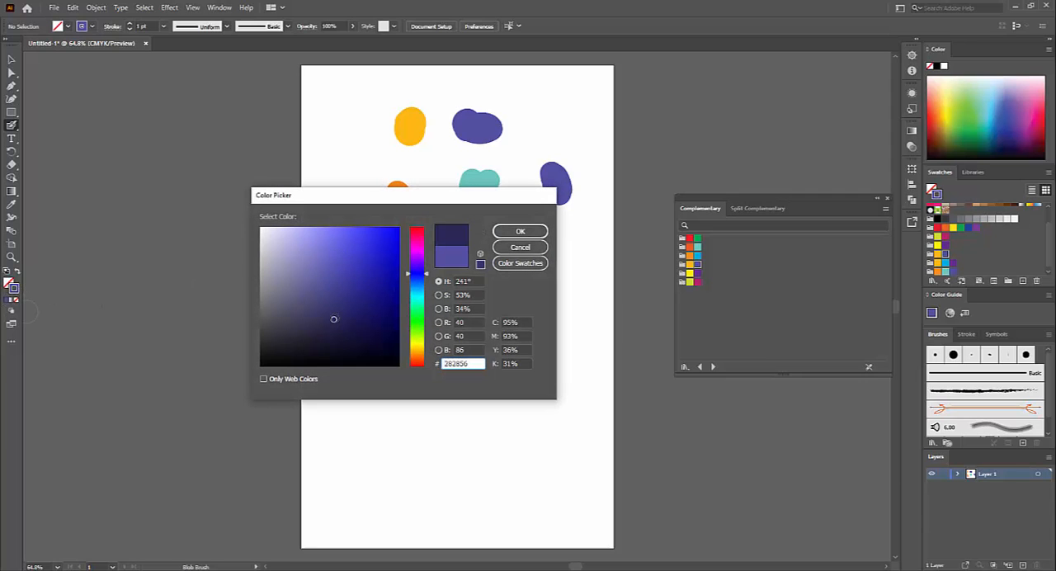
left_click(520, 231)
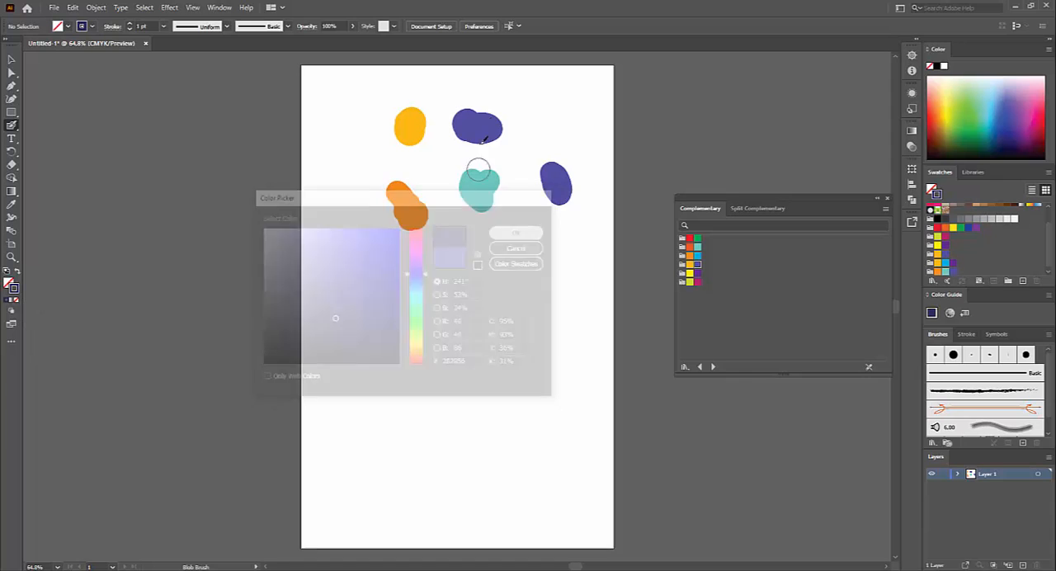
left_click_drag(483, 114, 492, 100)
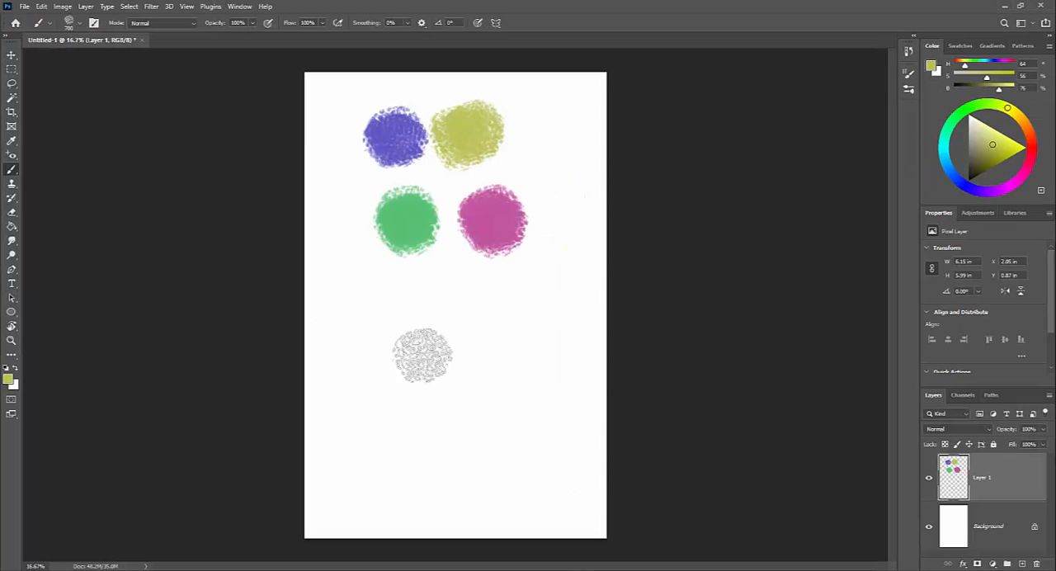
- Switch to Photoshop, sample the violet-blue dab, darken the foreground colour to #312f62 and paint a dab just below it
left_click(395, 124, "alt")
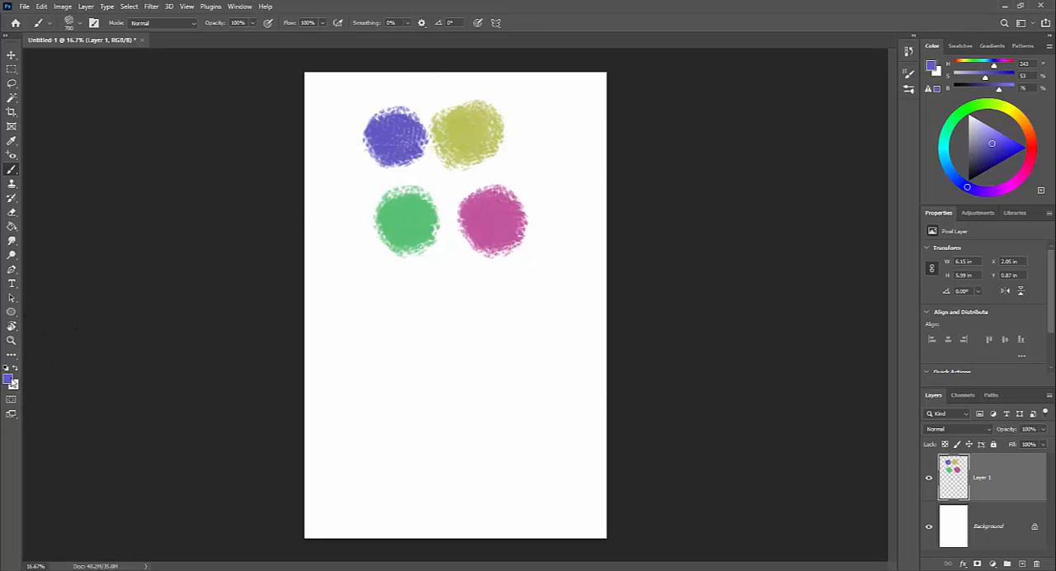
left_click(11, 381)
left_click(448, 288)
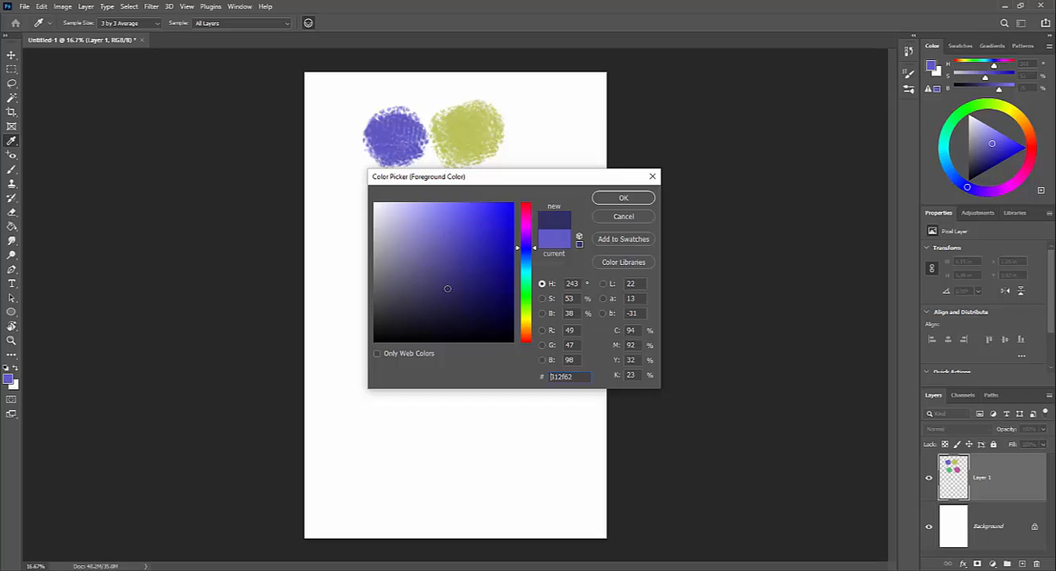
left_click(622, 198)
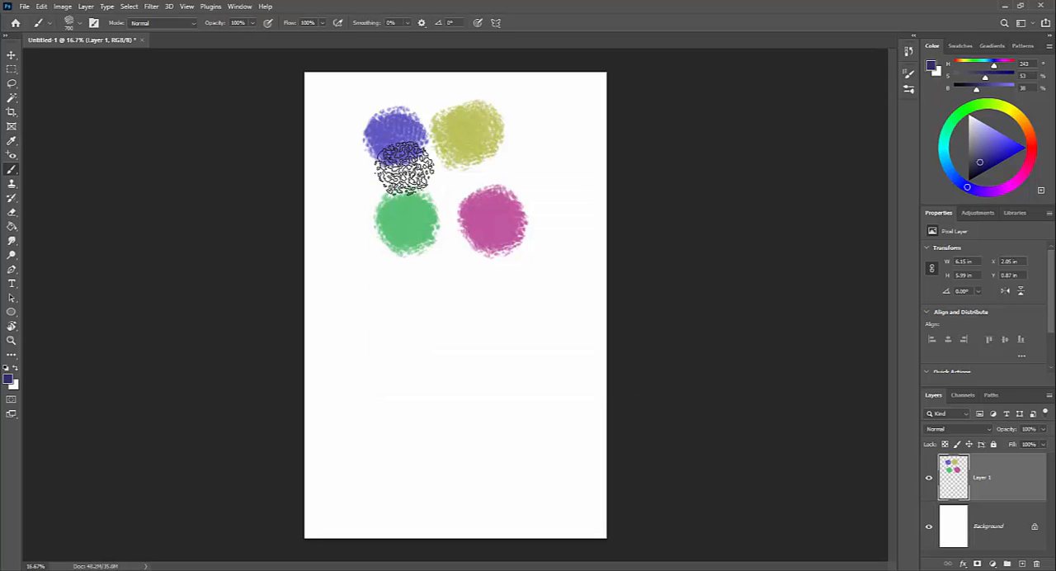
mouse_move(400, 175)
left_mouse_down()
mouse_move(375, 178)
mouse_move(351, 216)
left_mouse_up()
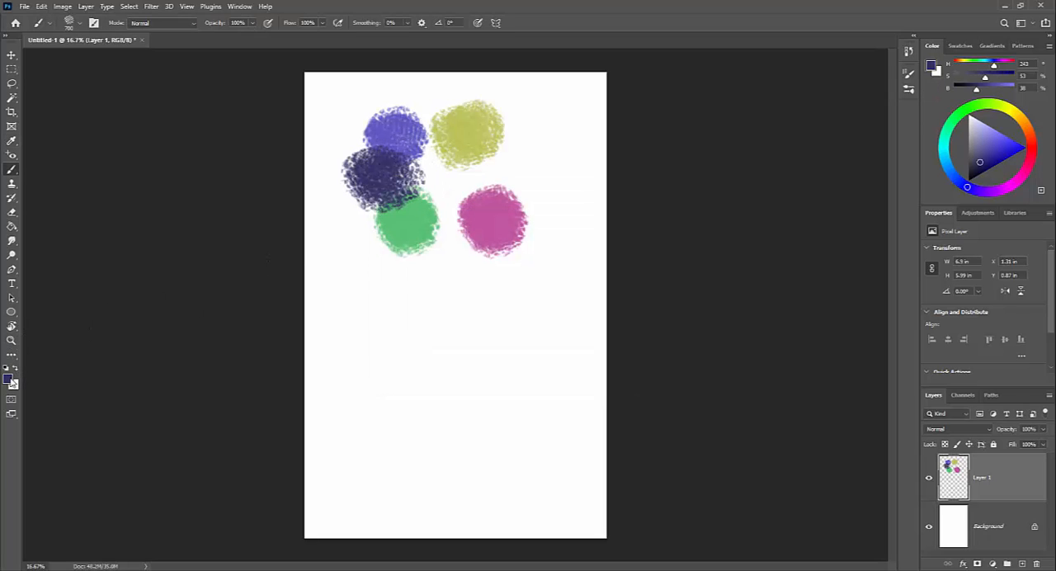
- Set the foreground colour to the lighter violet #7f7ae2 and paint a dab above and left of the violet-blue one
left_click(10, 380)
left_click(438, 219)
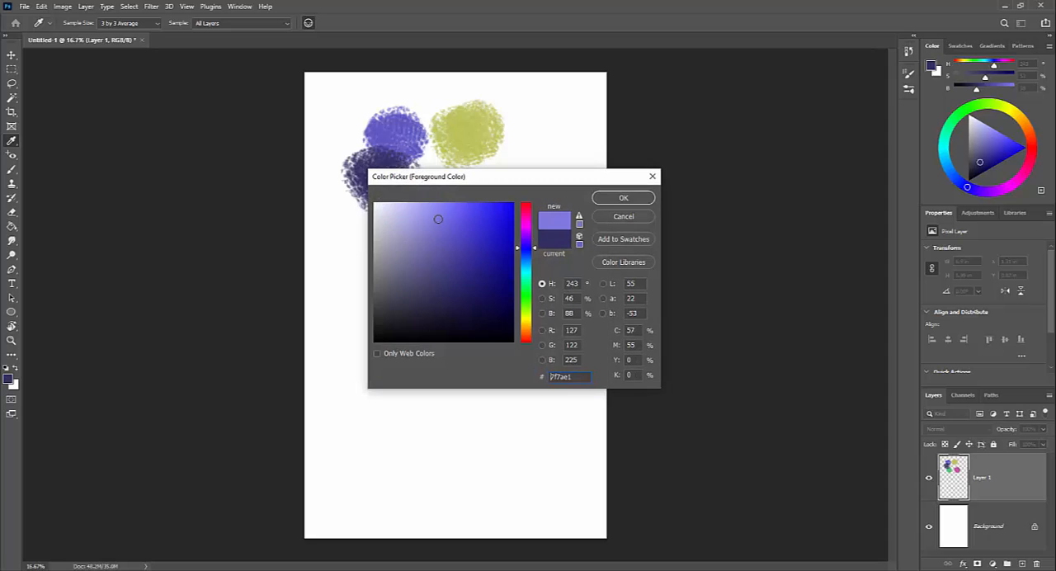
left_click(622, 198)
mouse_move(354, 95)
left_mouse_down()
mouse_move(342, 116)
mouse_move(363, 111)
left_mouse_up()
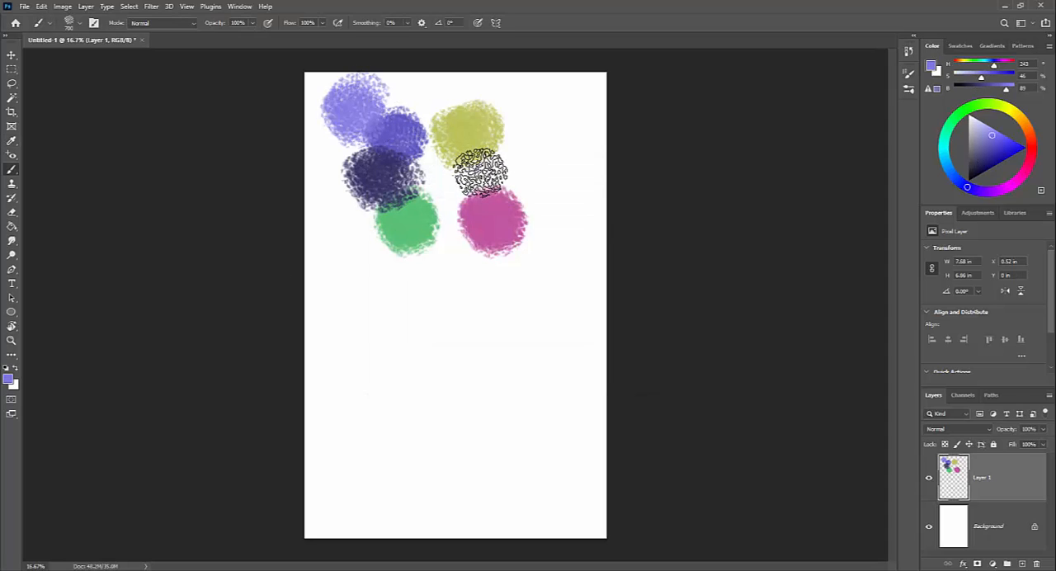
- Sample the olive-yellow dab, brighten the foreground colour to #f0f26d and paint a dab overlapping its upper edge
left_click(472, 137, "alt")
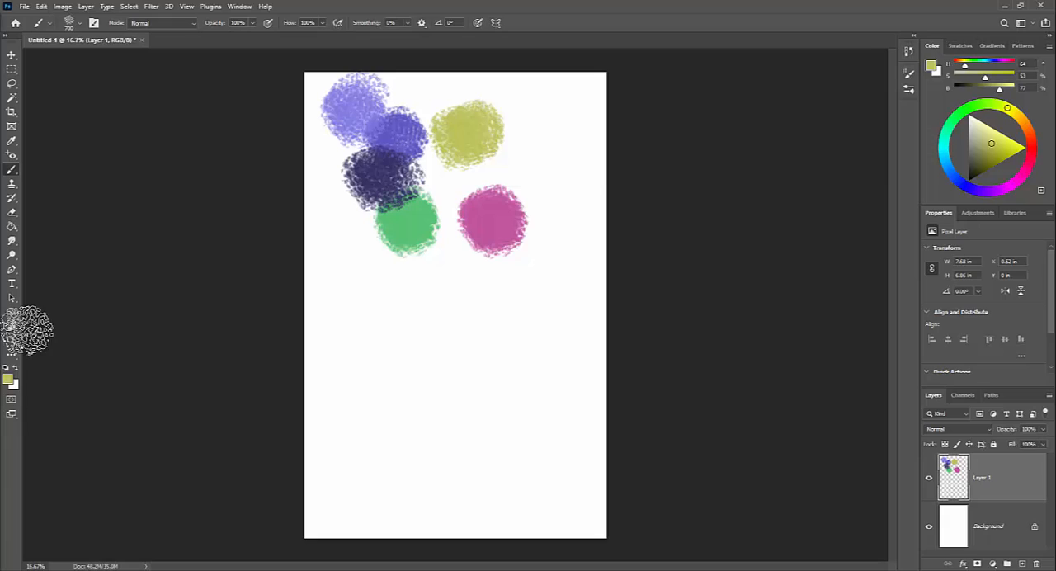
left_click(9, 379)
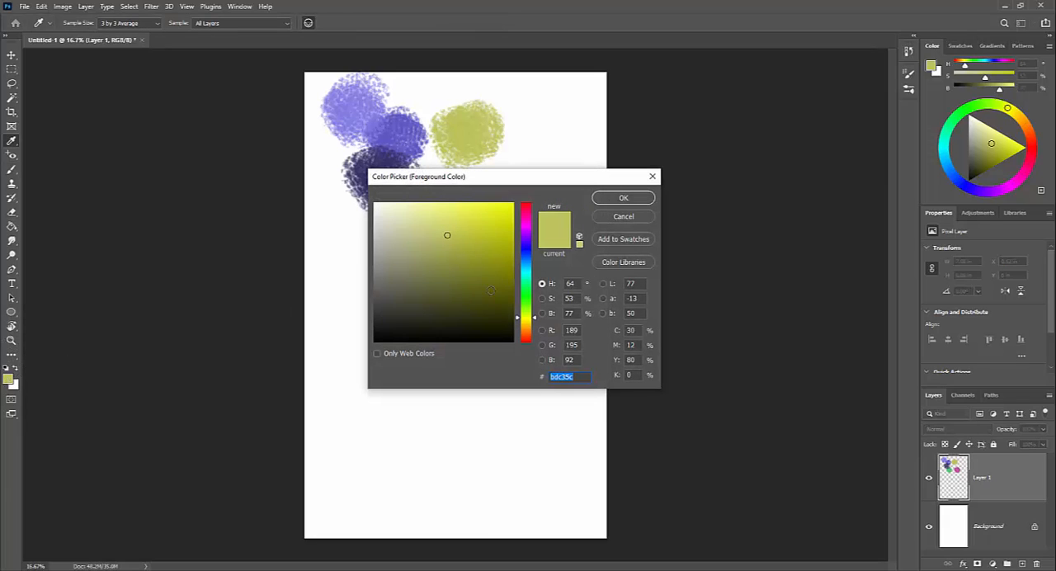
left_click(518, 324)
left_click(450, 209)
left_click(617, 199)
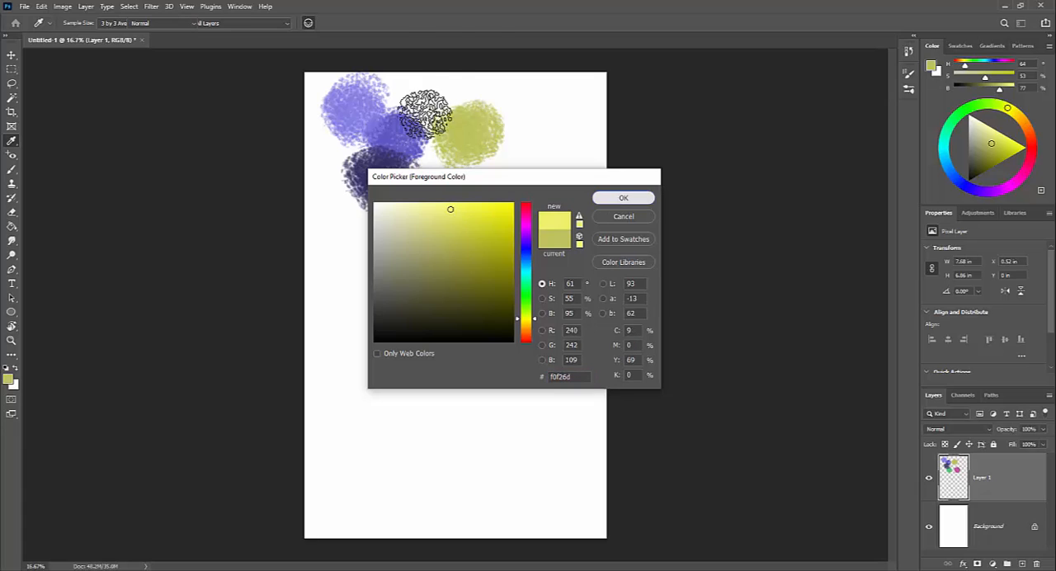
left_click_drag(455, 99, 466, 100)
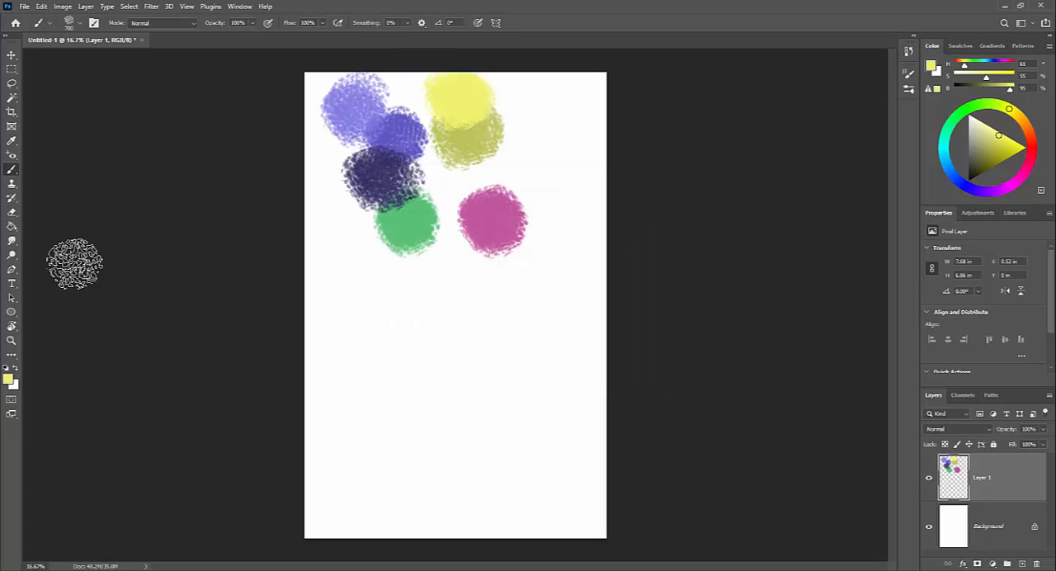
- Darken the foreground colour to a deep olive with hue 61°, saturation 62% and brightness 28%, and paint a dab between the yellow and magenta ones
left_click(10, 379)
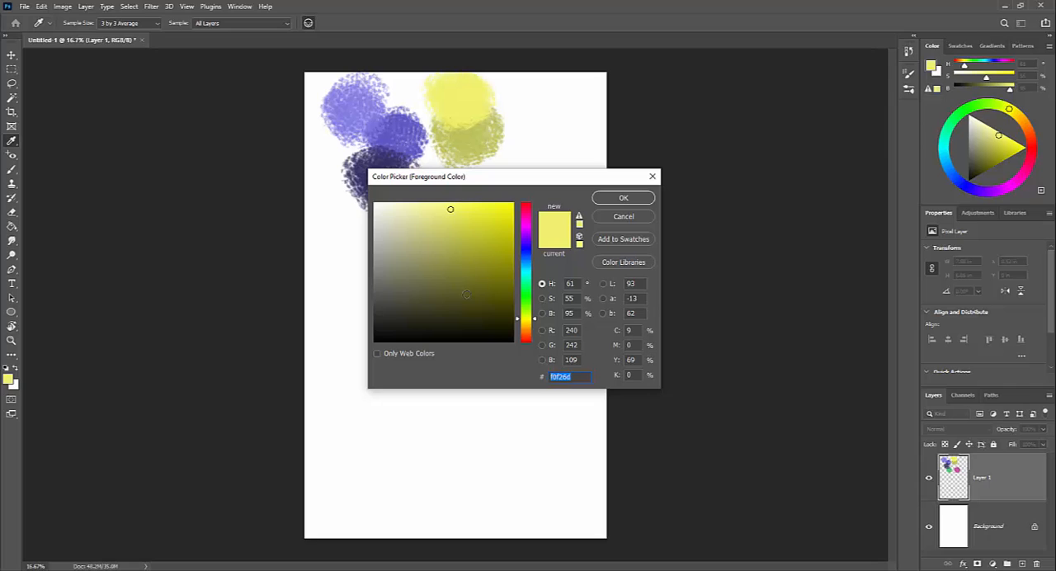
left_click(460, 302)
left_click(635, 198)
left_click_drag(495, 169, 483, 171)
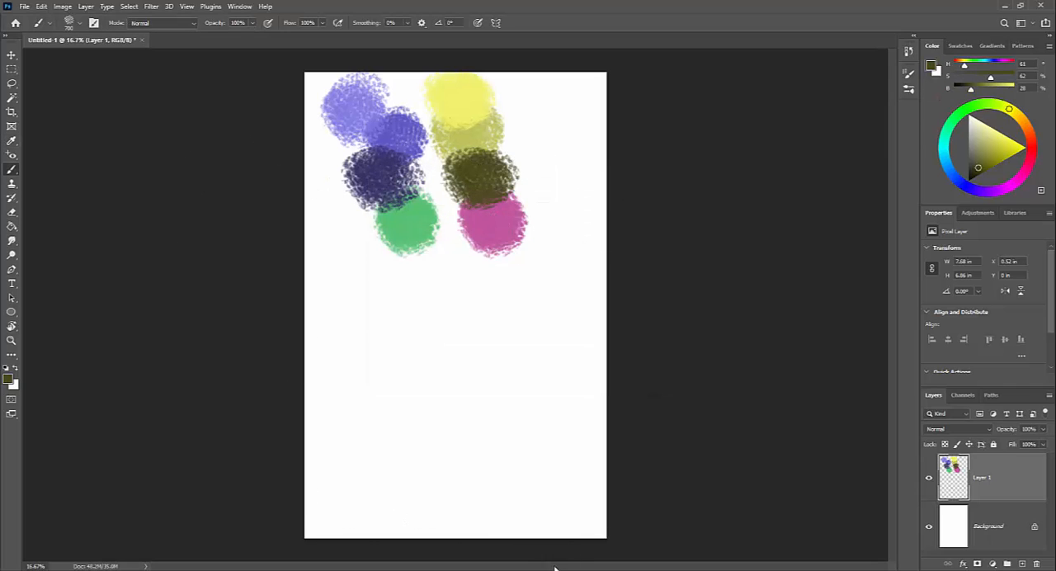